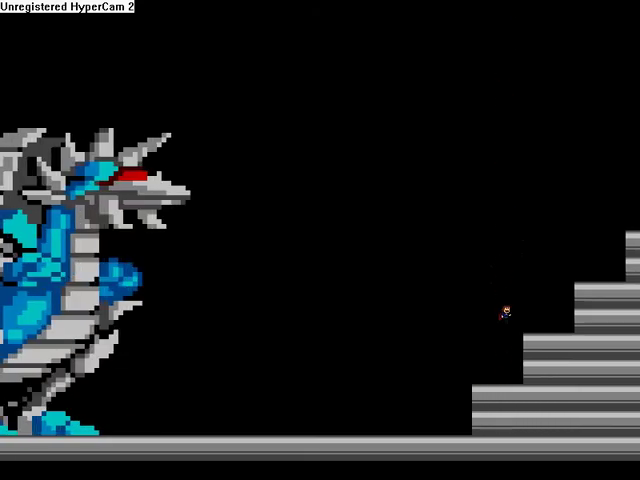
{"action": "key", "text": "shift"}
{"action": "key", "text": "shift"}
{"action": "key", "text": "shift"}
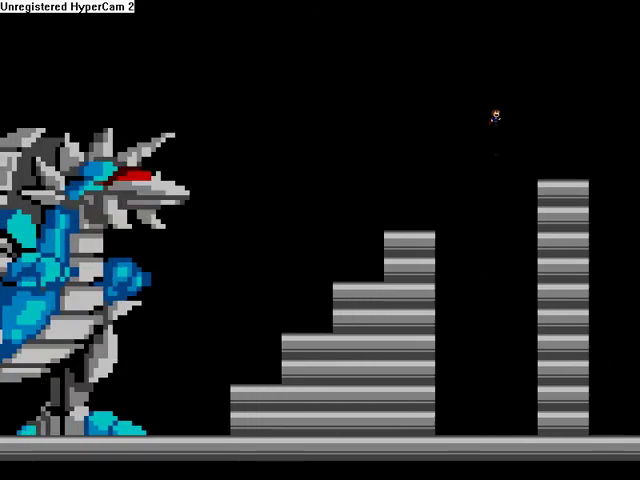
{"action": "key", "text": "shift"}
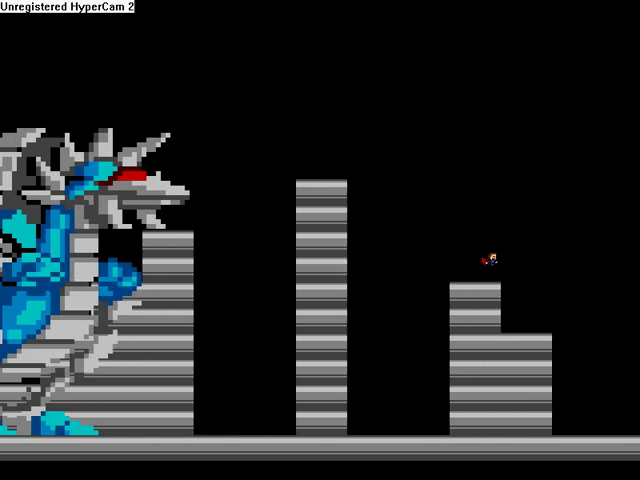
{"action": "key", "text": "shift"}
{"action": "key", "text": "shift"}
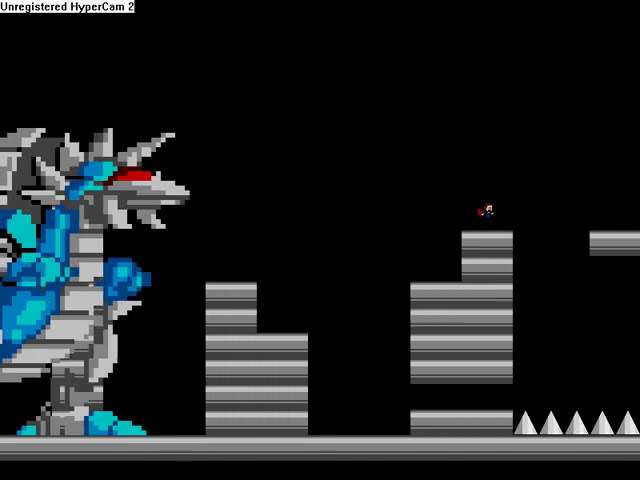
{"action": "key", "text": "shift"}
{"action": "key", "text": "shift"}
{"action": "key", "text": "shift"}
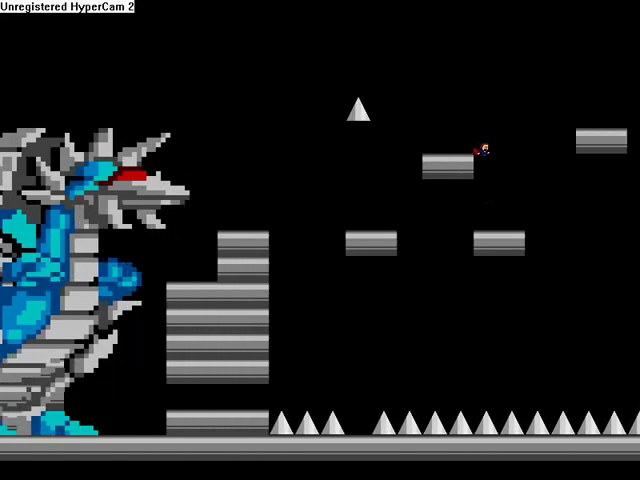
{"action": "key", "text": "shift"}
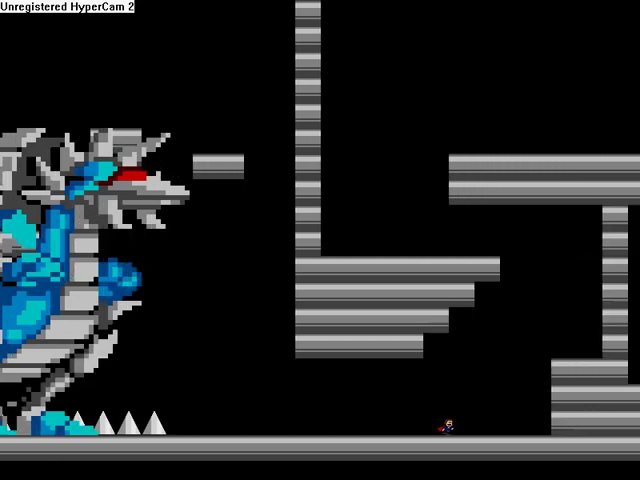
{"action": "key", "text": "shift"}
{"action": "key", "text": "shift"}
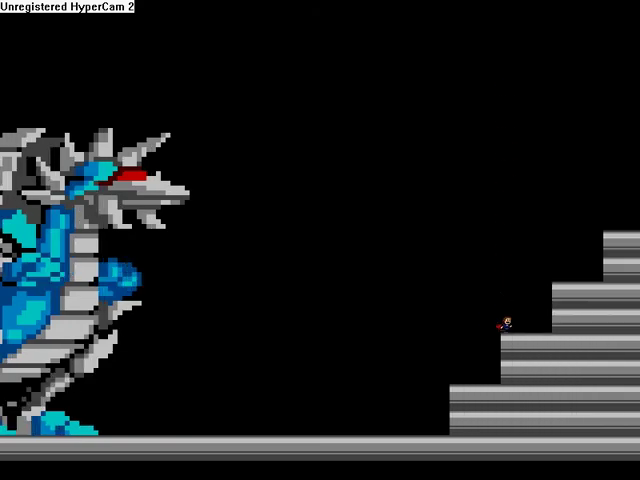
{"action": "key", "text": "shift"}
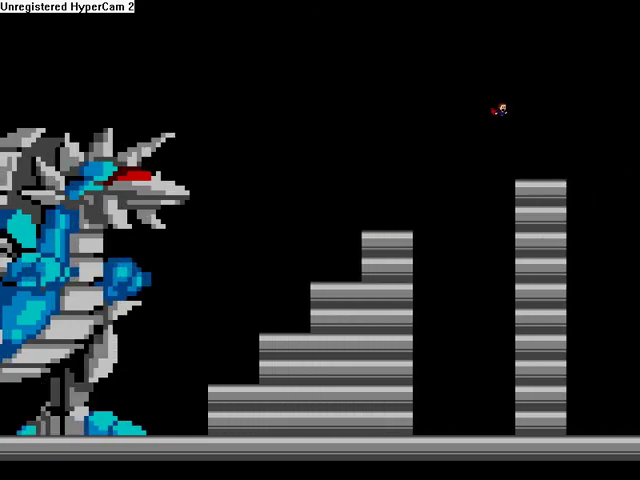
{"action": "key", "text": "shift"}
{"action": "key", "text": "shift"}
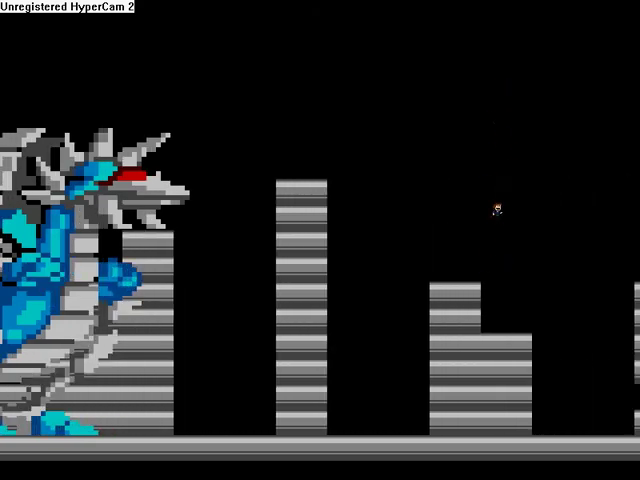
{"action": "key", "text": "shift"}
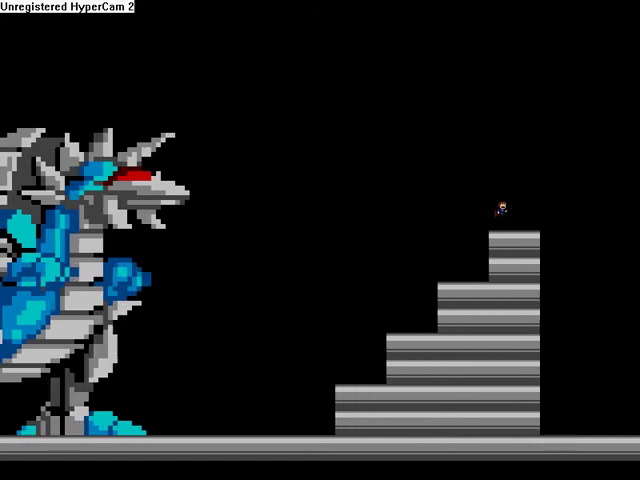
{"action": "key", "text": "shift"}
{"action": "key", "text": "shift"}
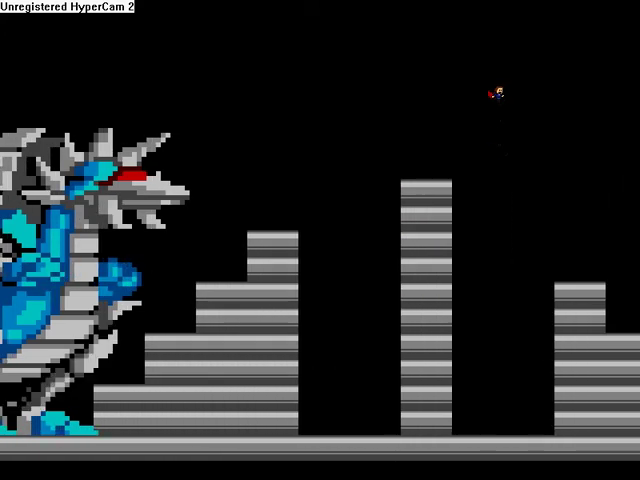
{"action": "key", "text": "shift"}
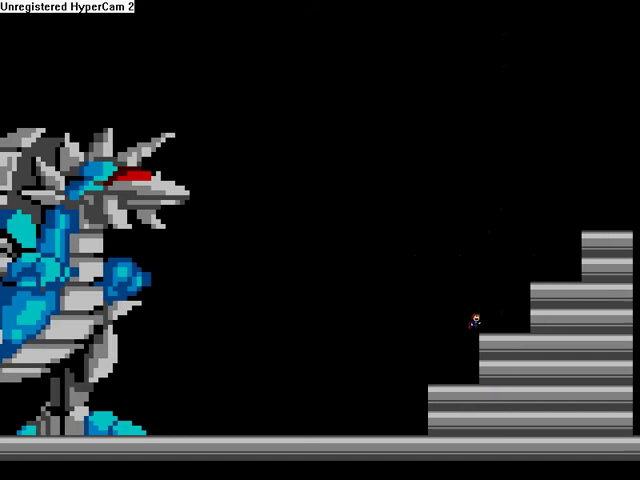
{"action": "key", "text": "shift"}
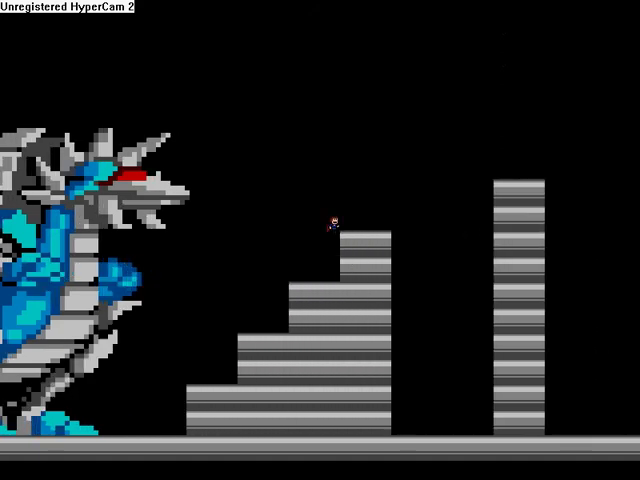
{"action": "key", "text": "shift"}
{"action": "key", "text": "shift"}
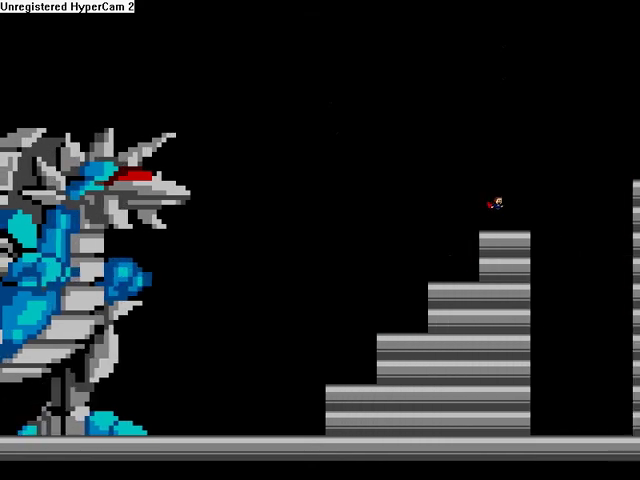
{"action": "key", "text": "shift"}
{"action": "key", "text": "shift"}
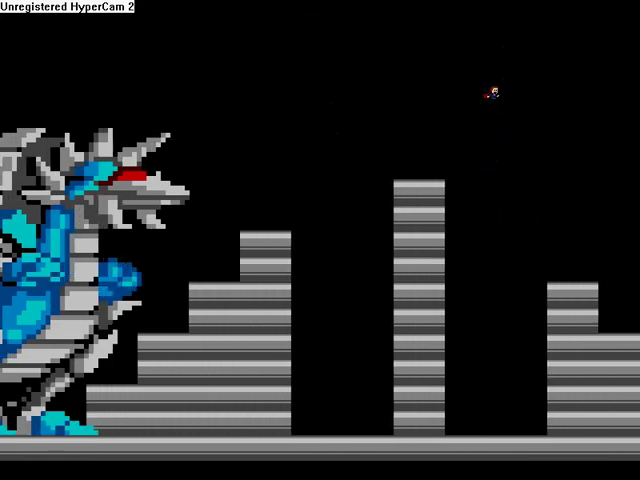
{"action": "key", "text": "shift"}
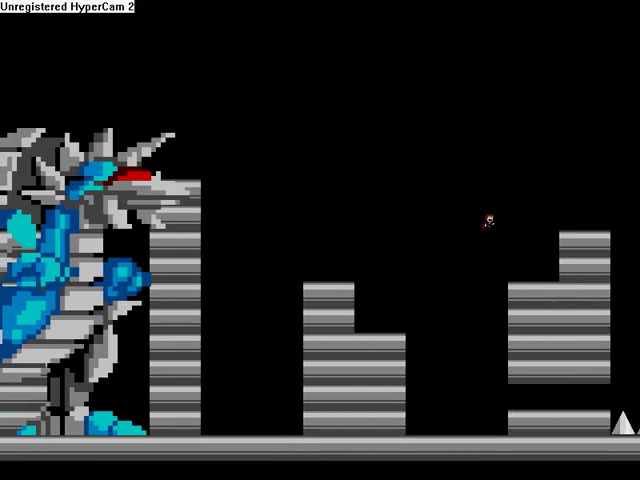
{"action": "key", "text": "shift"}
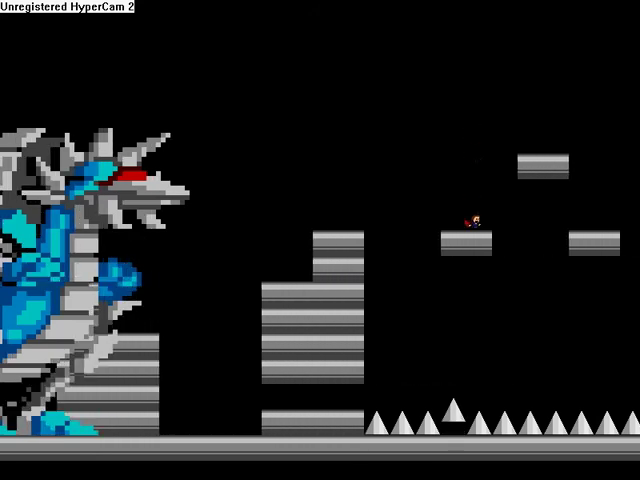
{"action": "key", "text": "shift"}
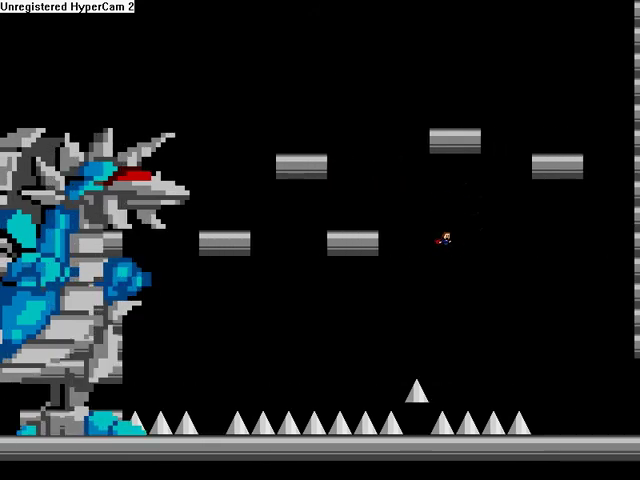
{"action": "key", "text": "Right"}
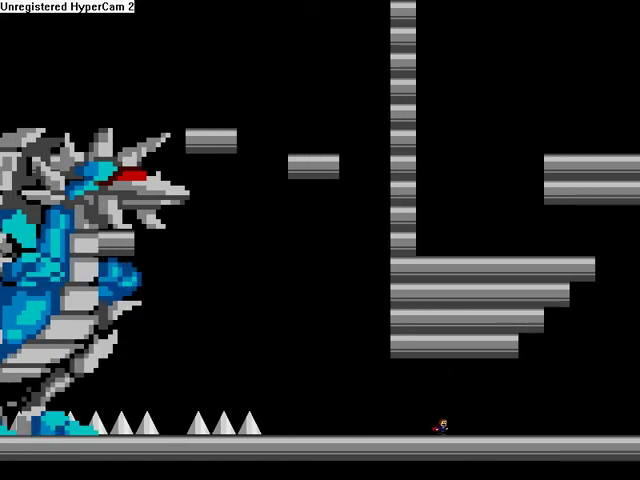
{"action": "key", "text": "shift"}
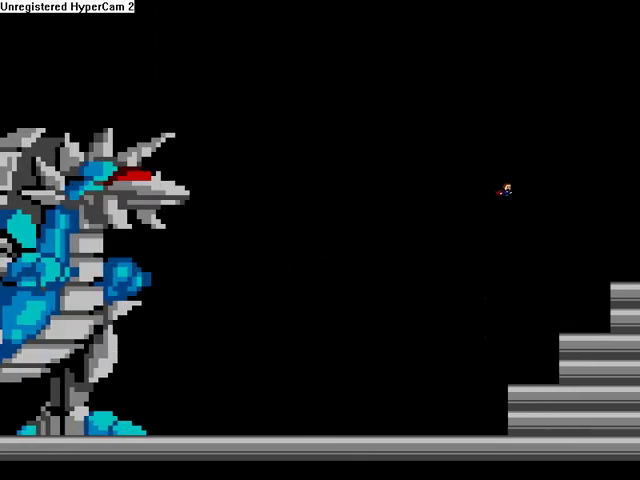
{"action": "key", "text": "shift"}
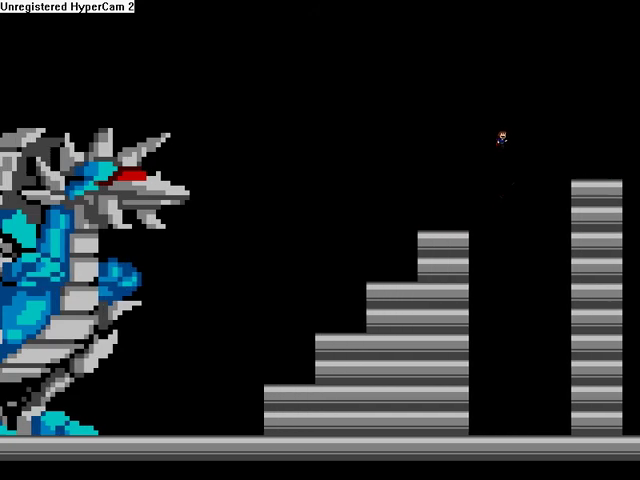
{"action": "key", "text": "shift"}
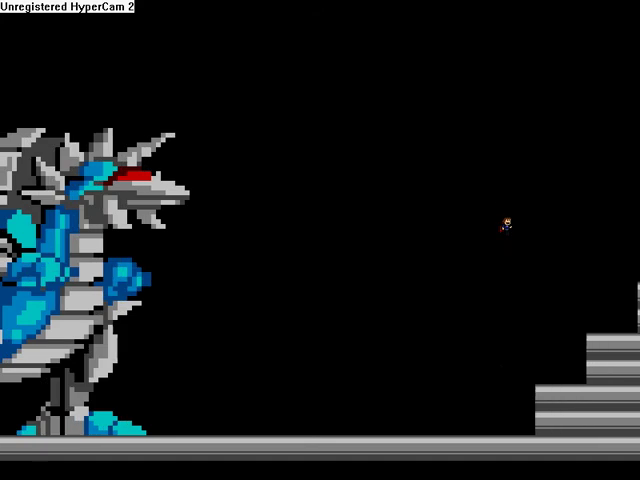
{"action": "key", "text": "shift"}
{"action": "key", "text": "shift"}
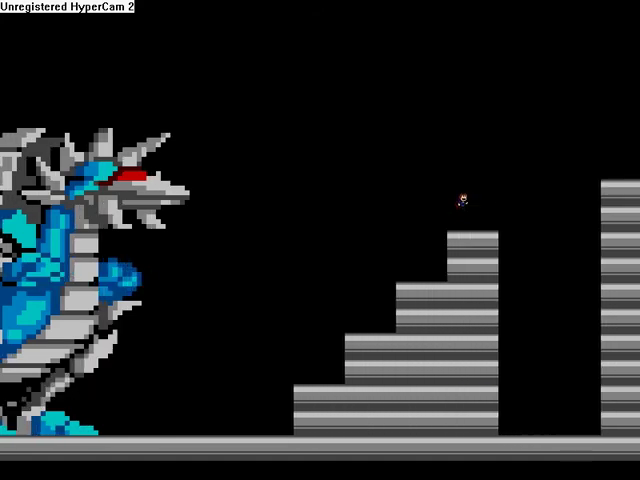
{"action": "key", "text": "shift"}
{"action": "key", "text": "shift"}
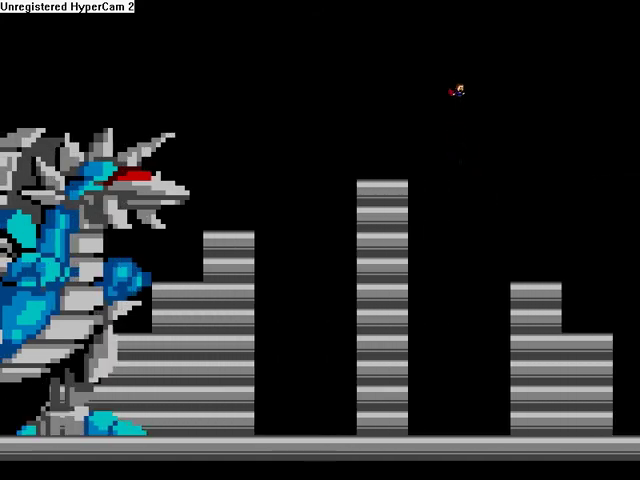
{"action": "key", "text": "shift"}
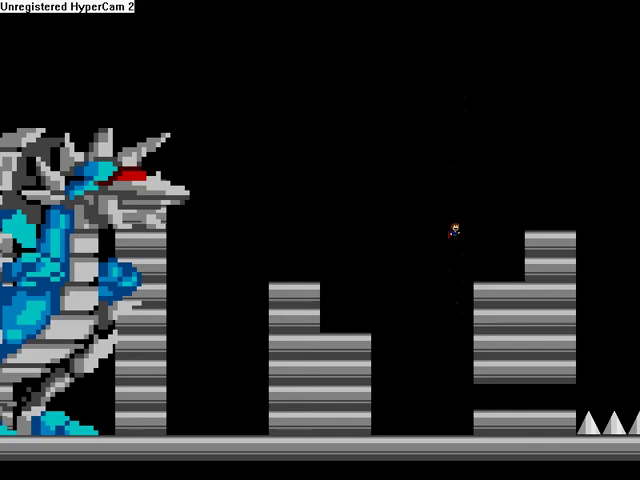
{"action": "key", "text": "shift"}
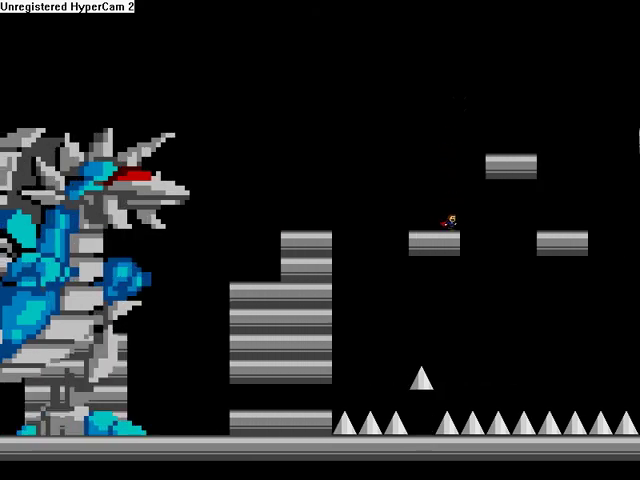
{"action": "key", "text": "shift"}
{"action": "key", "text": "shift"}
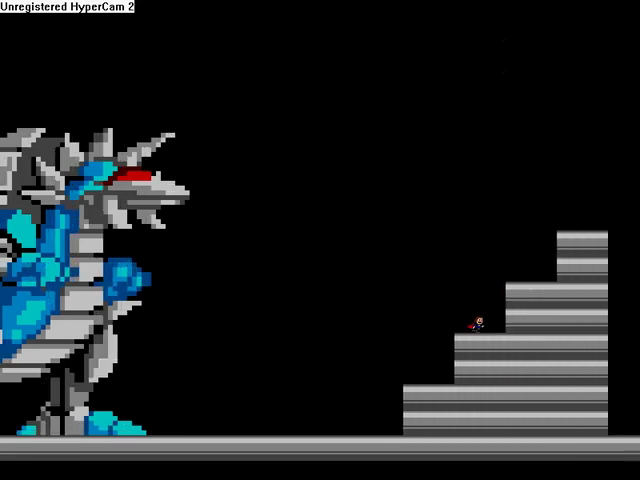
{"action": "key", "text": "shift"}
{"action": "key", "text": "shift"}
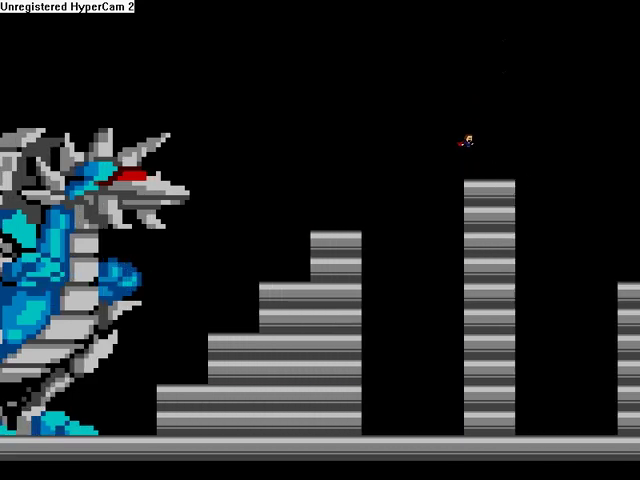
{"action": "key", "text": "shift"}
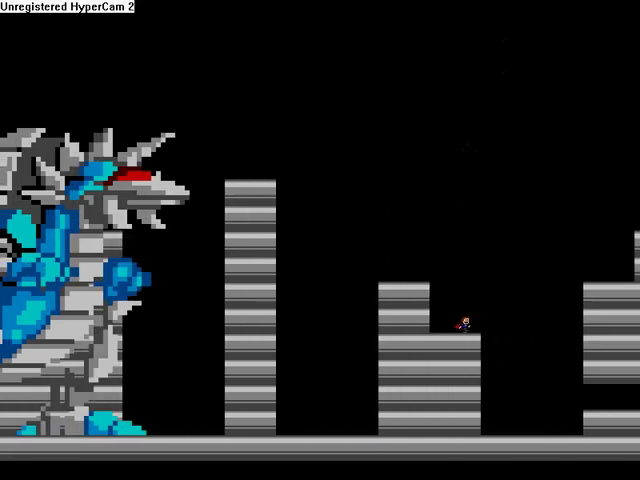
{"action": "key", "text": "shift"}
{"action": "key", "text": "shift"}
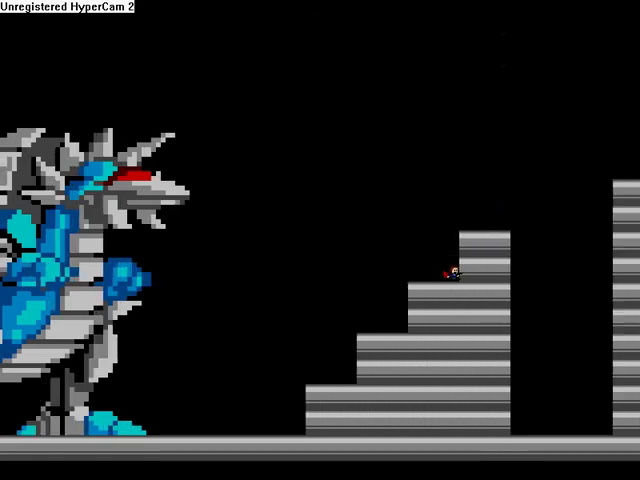
{"action": "key", "text": "r"}
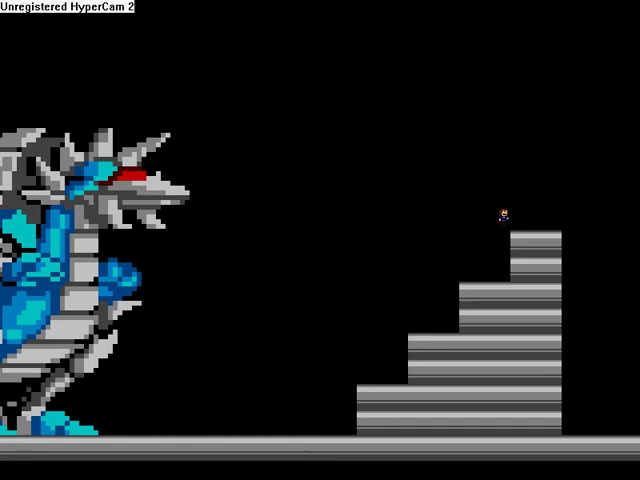
{"action": "key", "text": "shift"}
{"action": "key", "text": "shift"}
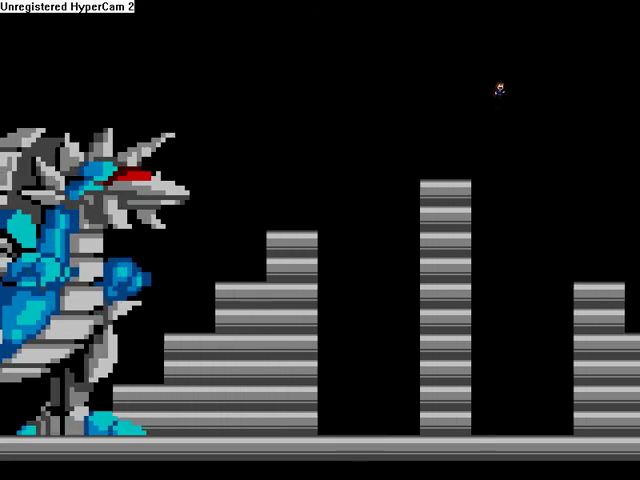
{"action": "key", "text": "shift"}
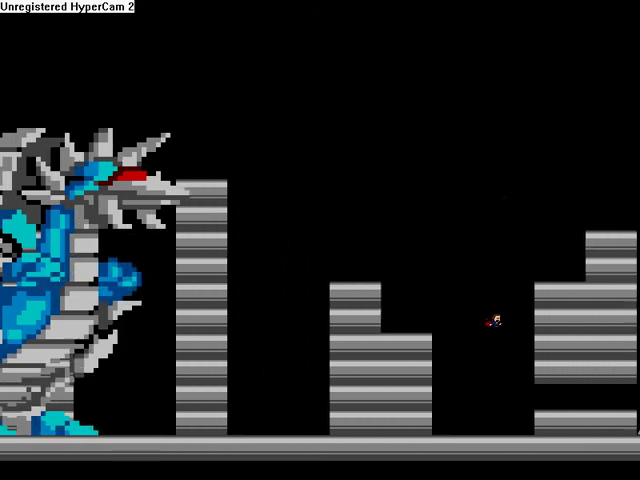
{"action": "key", "text": "Left"}
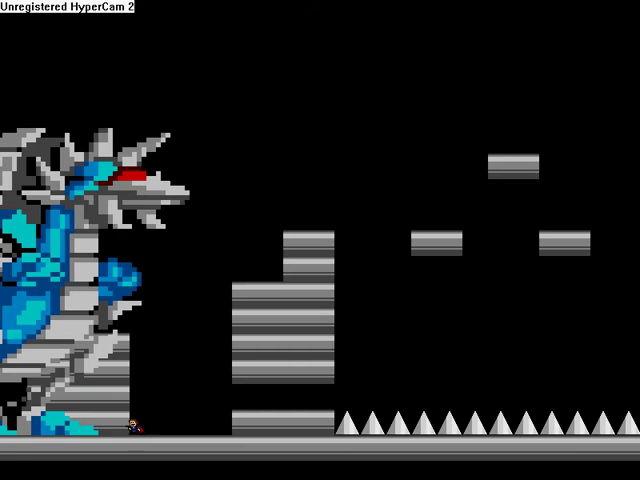
{"action": "key", "text": "r"}
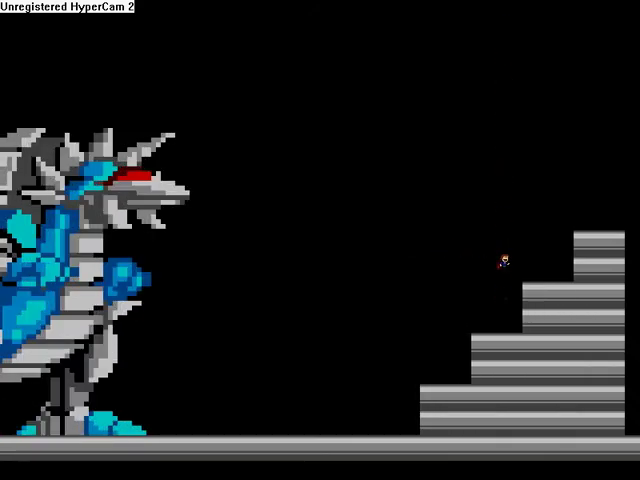
{"action": "key", "text": "shift"}
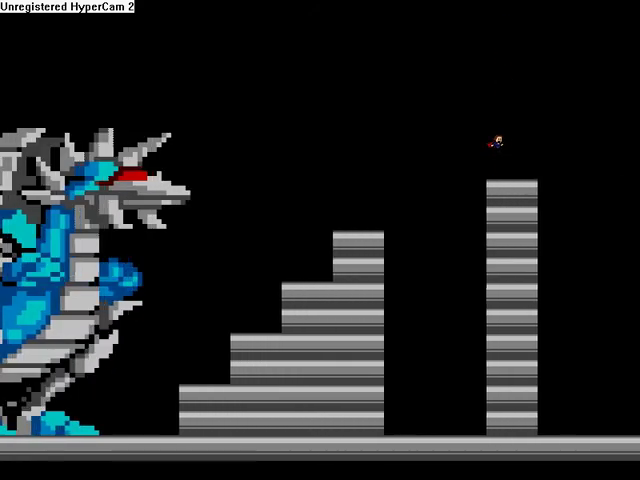
{"action": "key", "text": "shift"}
{"action": "key", "text": "shift"}
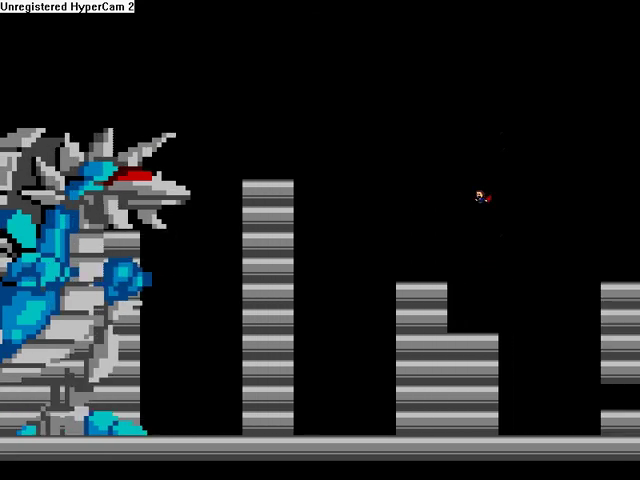
{"action": "key", "text": "shift"}
{"action": "key", "text": "shift"}
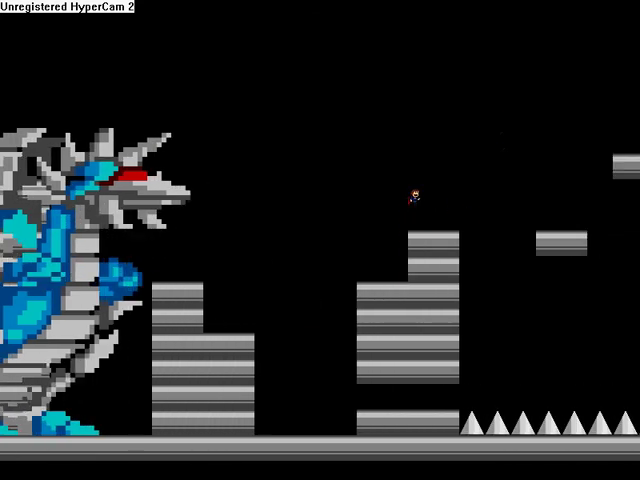
{"action": "key", "text": "shift"}
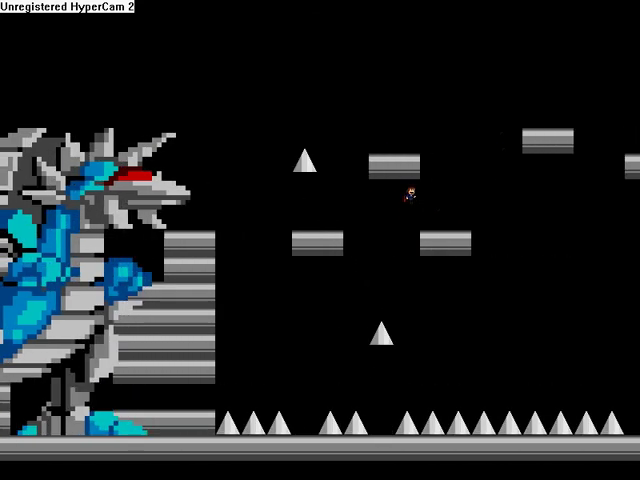
{"action": "key", "text": "shift"}
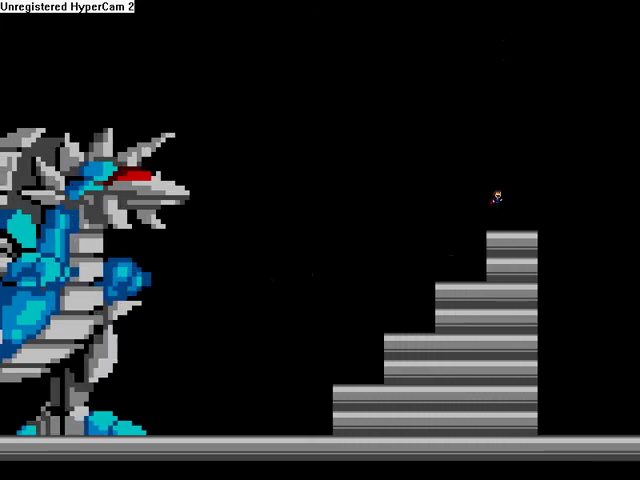
{"action": "key", "text": "shift"}
{"action": "key", "text": "shift"}
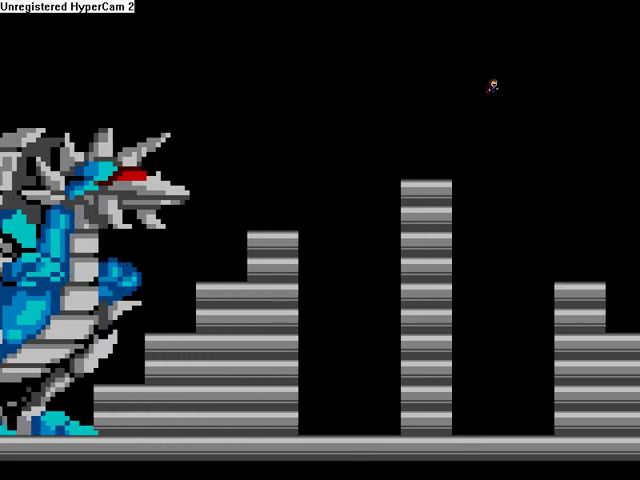
{"action": "key", "text": "shift"}
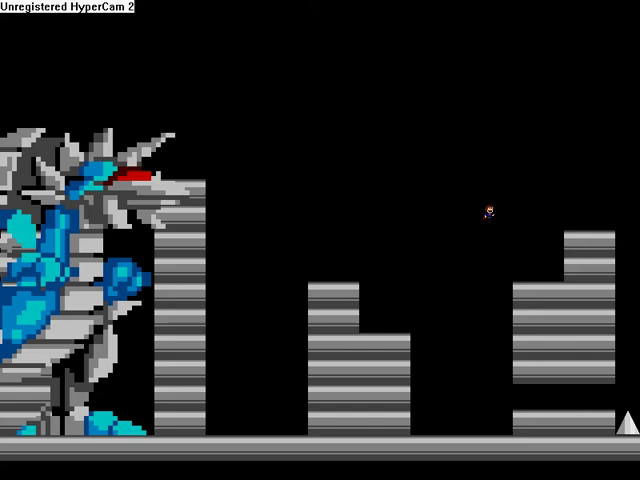
{"action": "key", "text": "shift"}
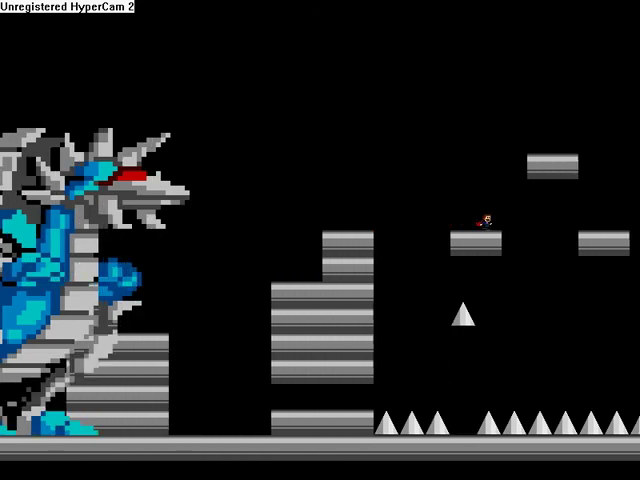
{"action": "key", "text": "shift"}
{"action": "key", "text": "shift"}
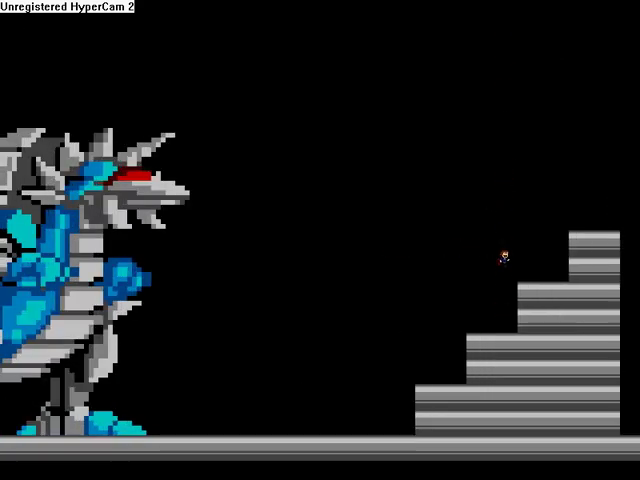
{"action": "key", "text": "shift"}
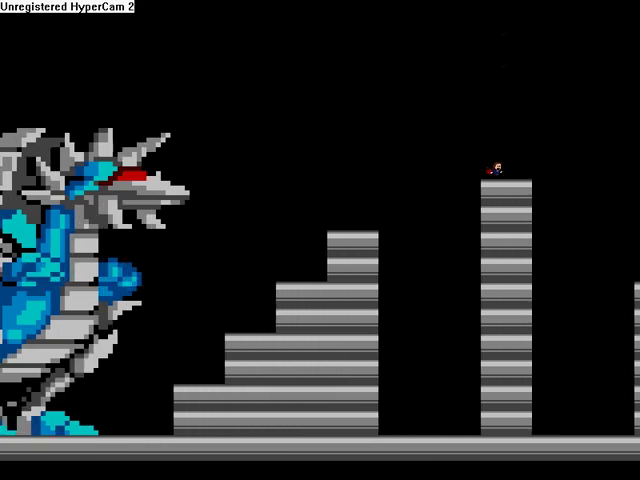
{"action": "key", "text": "shift"}
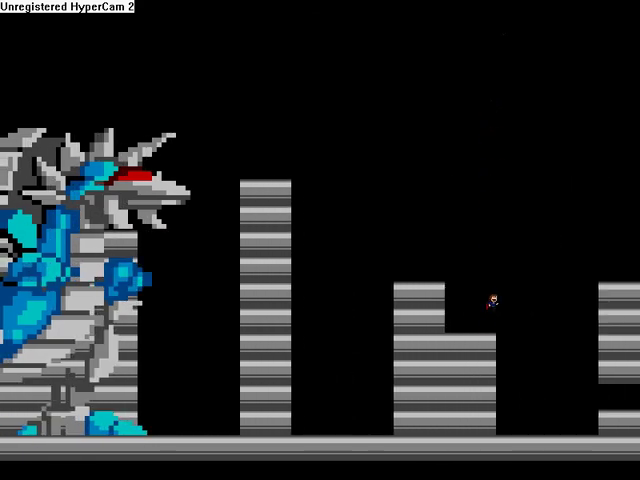
{"action": "key", "text": "shift"}
{"action": "key", "text": "shift"}
{"action": "key", "text": "shift"}
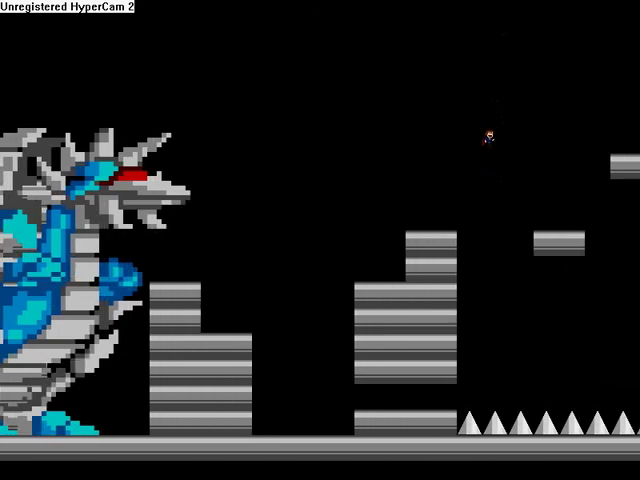
{"action": "key", "text": "shift"}
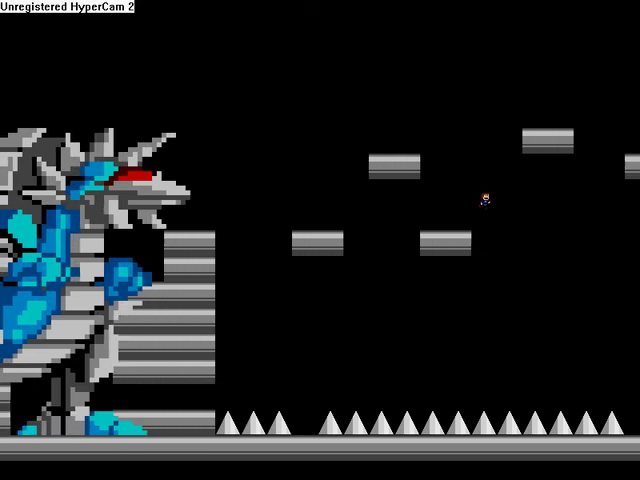
{"action": "key", "text": "r"}
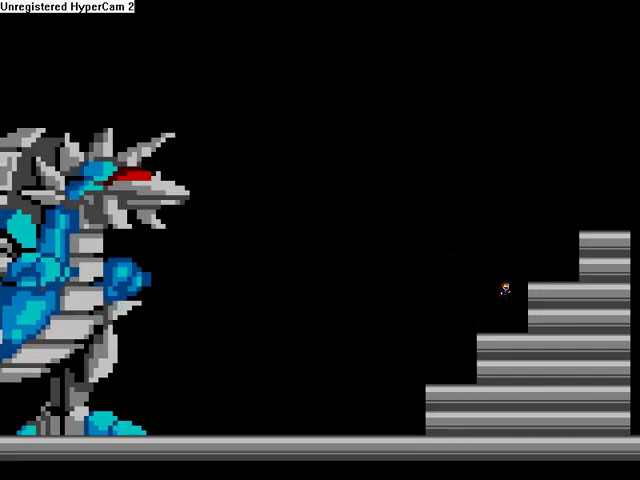
{"action": "key", "text": "shift"}
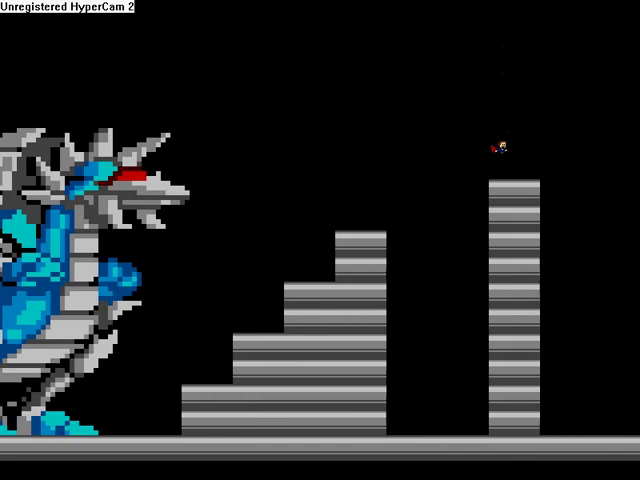
{"action": "key", "text": "shift"}
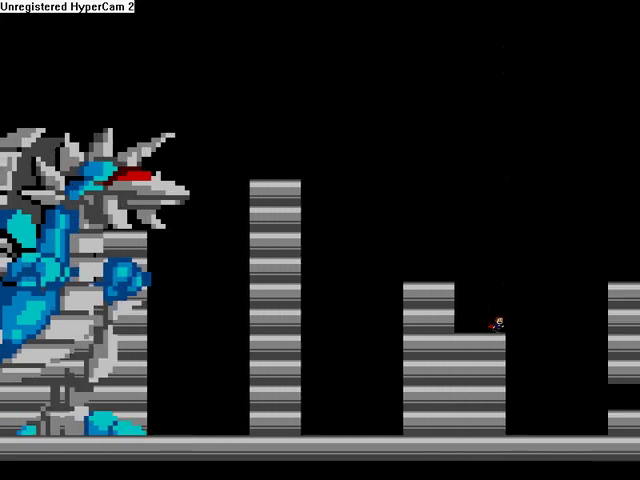
{"action": "key", "text": "shift"}
{"action": "key", "text": "shift"}
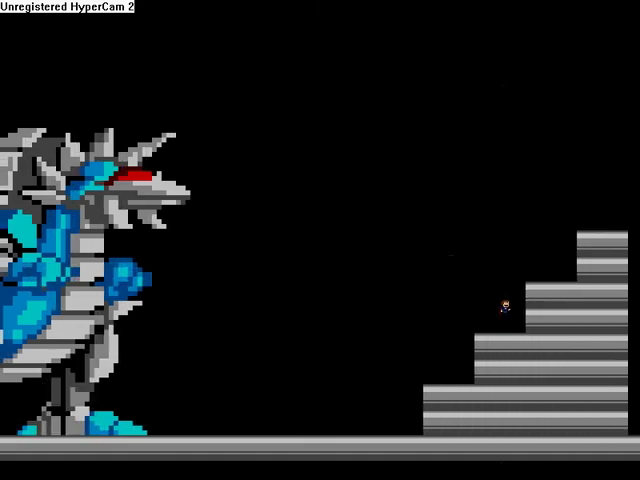
{"action": "key", "text": "shift"}
{"action": "key", "text": "shift"}
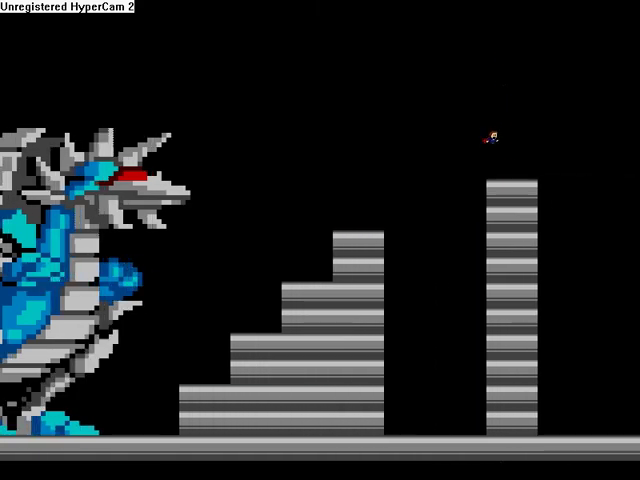
{"action": "key", "text": "shift"}
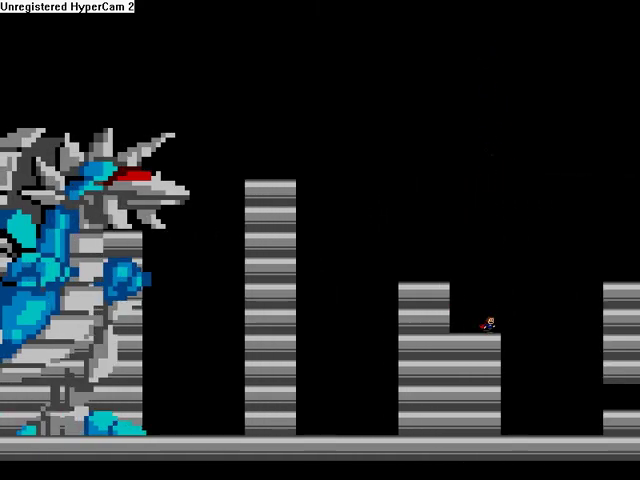
{"action": "key", "text": "shift"}
{"action": "key", "text": "shift"}
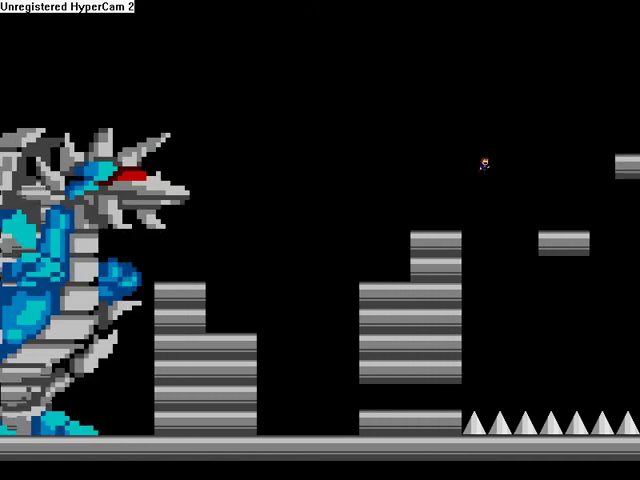
{"action": "key", "text": "Right"}
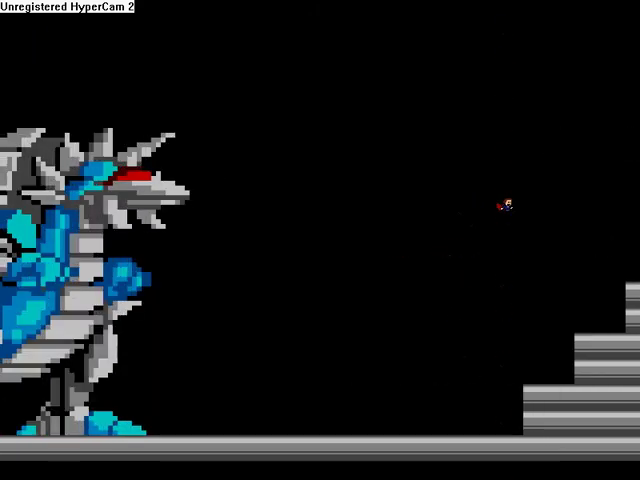
{"action": "key", "text": "shift"}
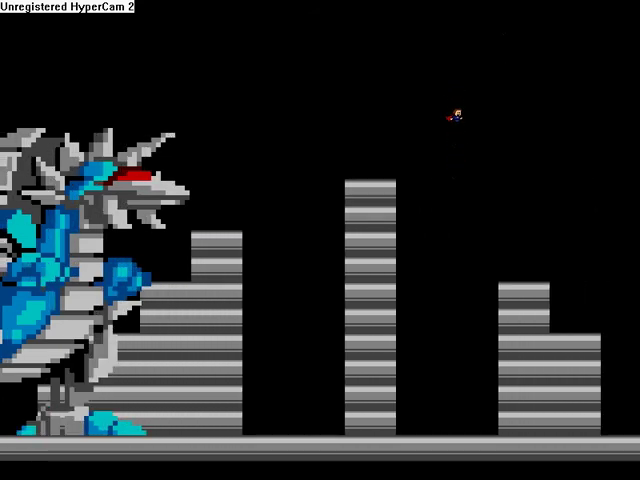
{"action": "key", "text": "shift"}
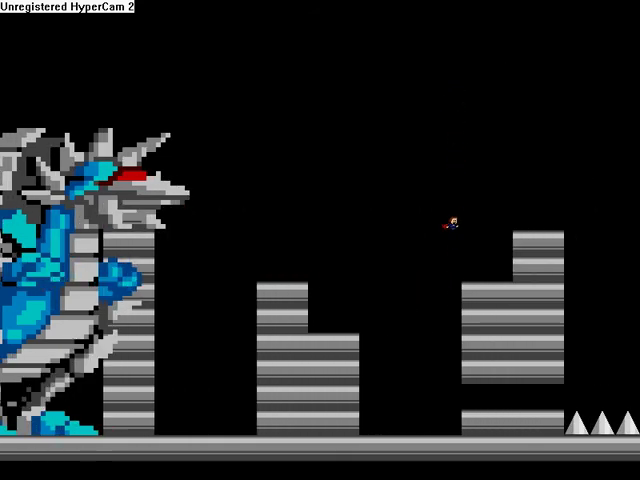
{"action": "key", "text": "shift"}
{"action": "key", "text": "shift"}
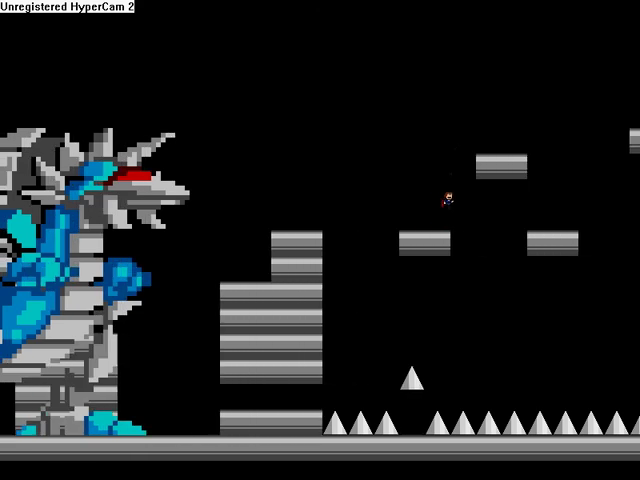
{"action": "key", "text": "shift"}
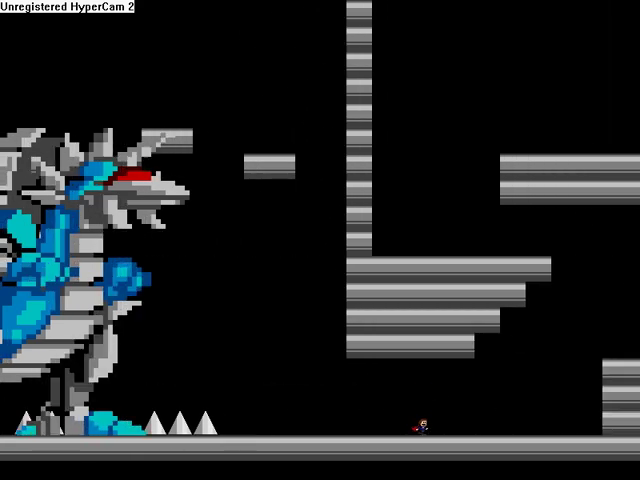
{"action": "key", "text": "shift"}
{"action": "key", "text": "shift"}
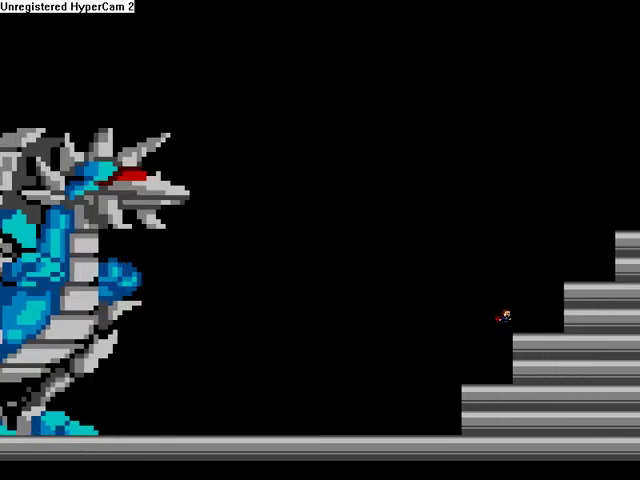
{"action": "key", "text": "Right"}
{"action": "key", "text": "shift"}
{"action": "key", "text": "shift"}
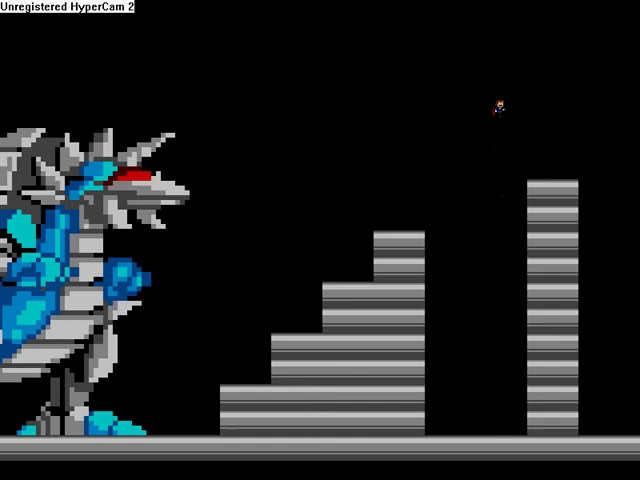
{"action": "key", "text": "shift"}
{"action": "key", "text": "Right"}
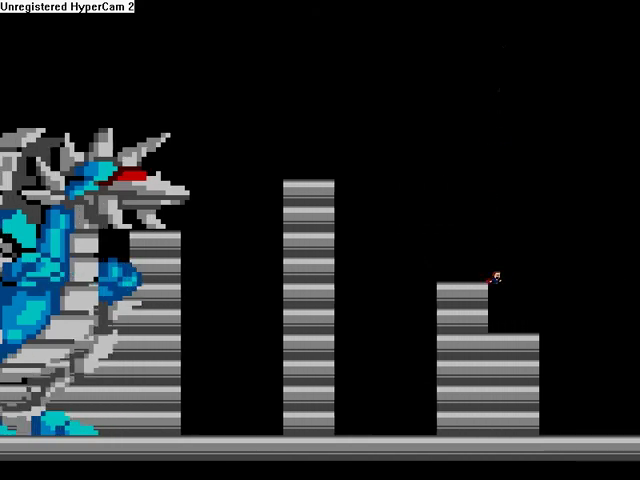
{"action": "key", "text": "shift"}
{"action": "key", "text": "shift"}
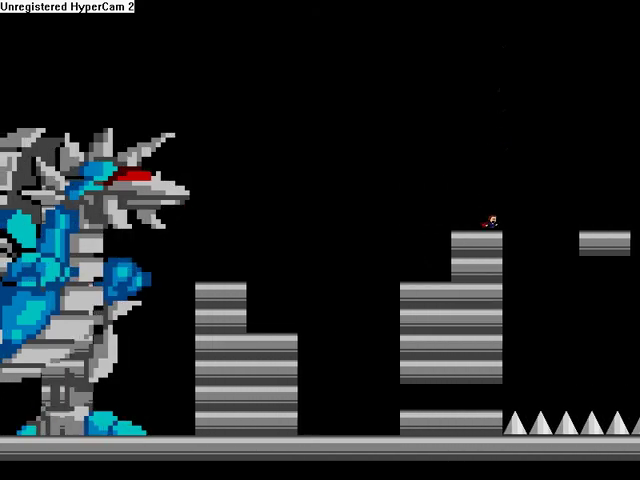
{"action": "key", "text": "shift"}
{"action": "key", "text": "shift"}
{"action": "key", "text": "shift"}
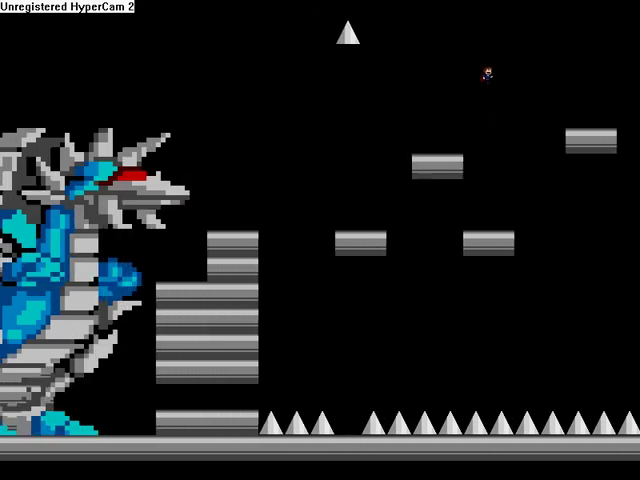
{"action": "key", "text": "shift"}
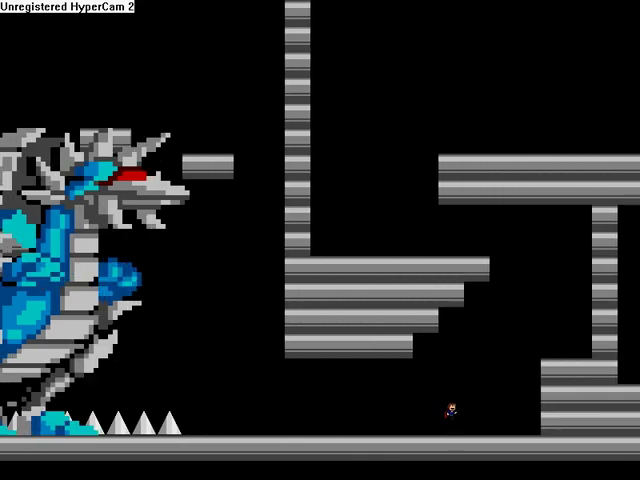
{"action": "key", "text": "shift"}
{"action": "key", "text": "Left"}
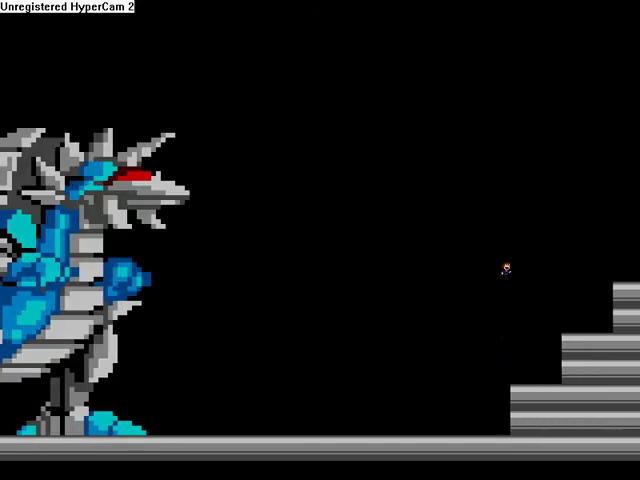
{"action": "key", "text": "shift"}
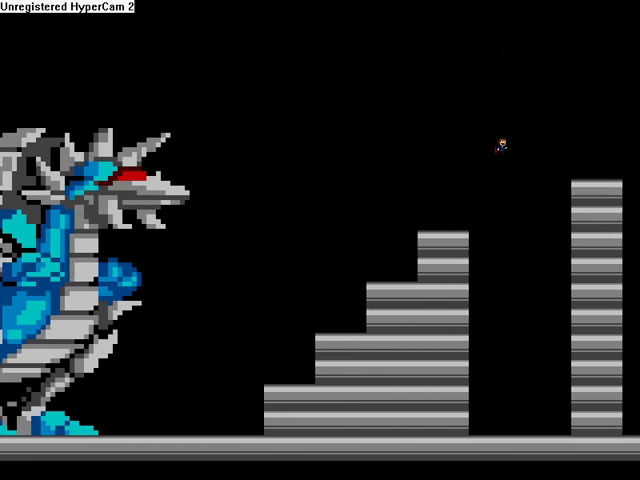
{"action": "key", "text": "shift"}
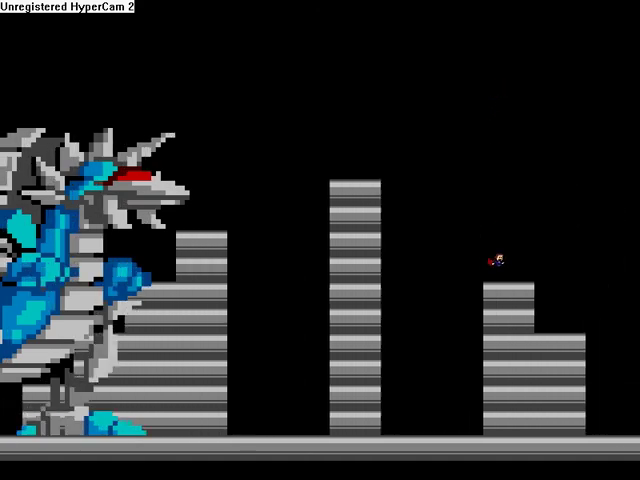
{"action": "key", "text": "shift"}
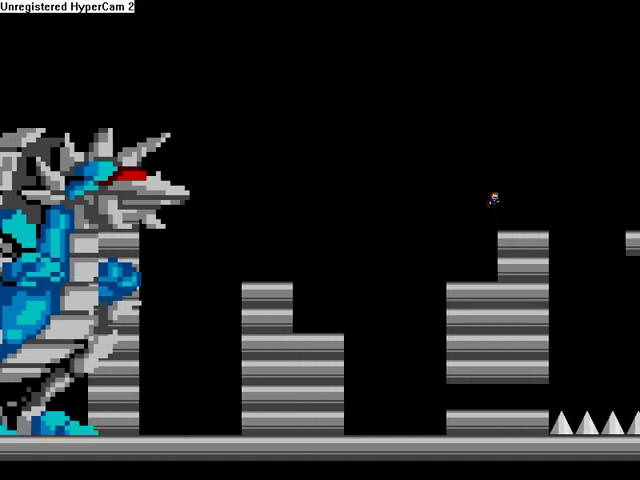
{"action": "key", "text": "shift"}
{"action": "key", "text": "shift"}
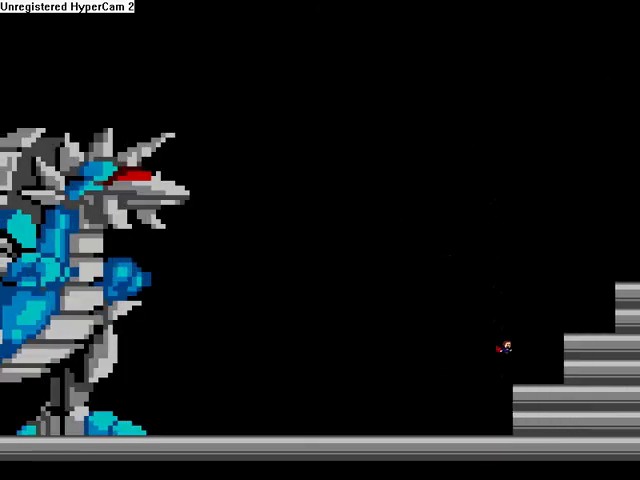
{"action": "key", "text": "shift"}
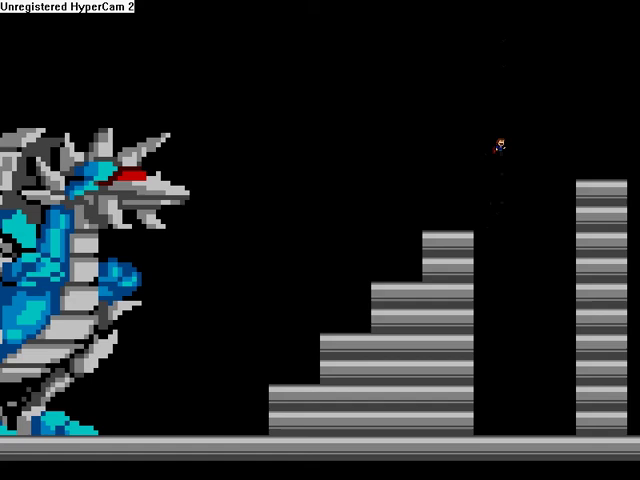
{"action": "key", "text": "shift"}
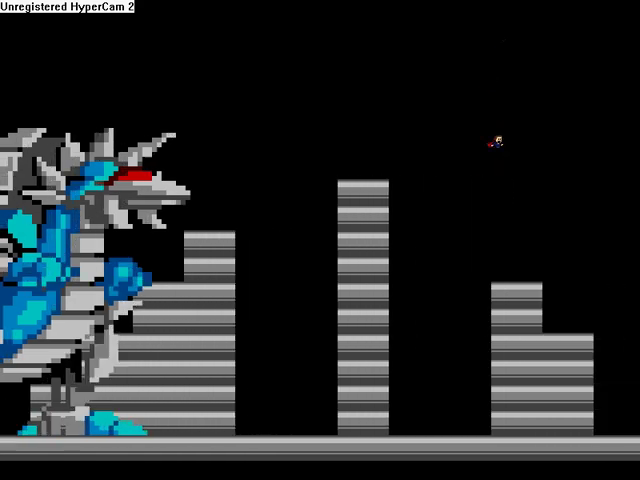
{"action": "key", "text": "shift"}
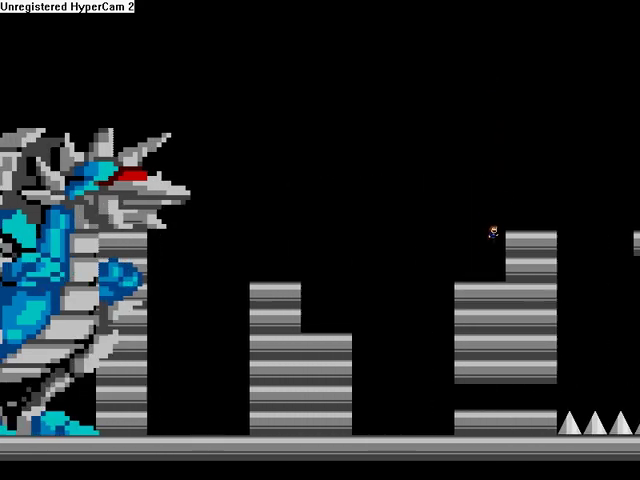
{"action": "key", "text": "shift"}
{"action": "key", "text": "shift"}
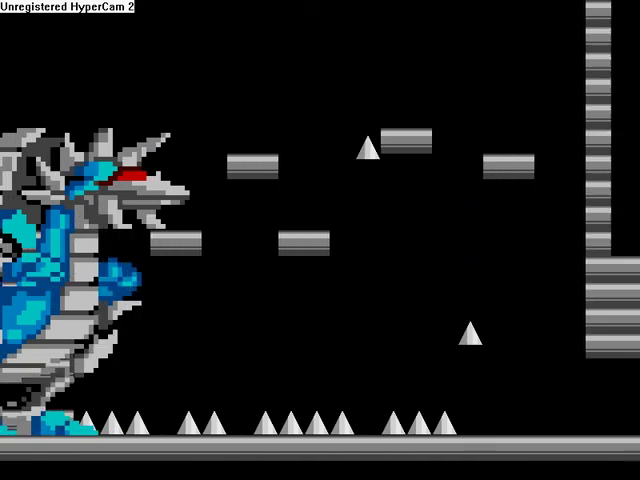
{"action": "key", "text": "Right"}
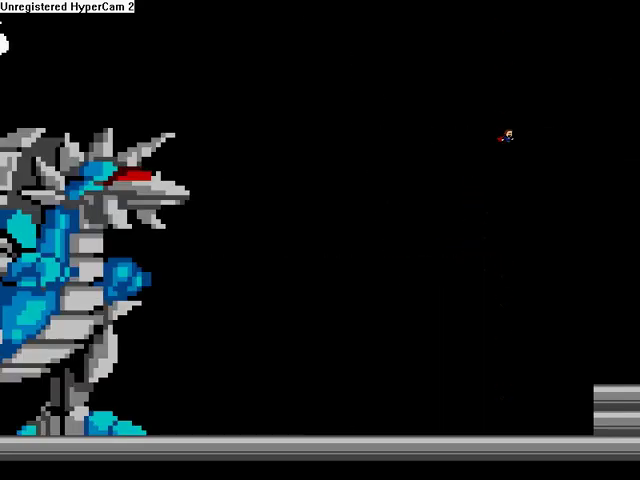
{"action": "key", "text": "shift"}
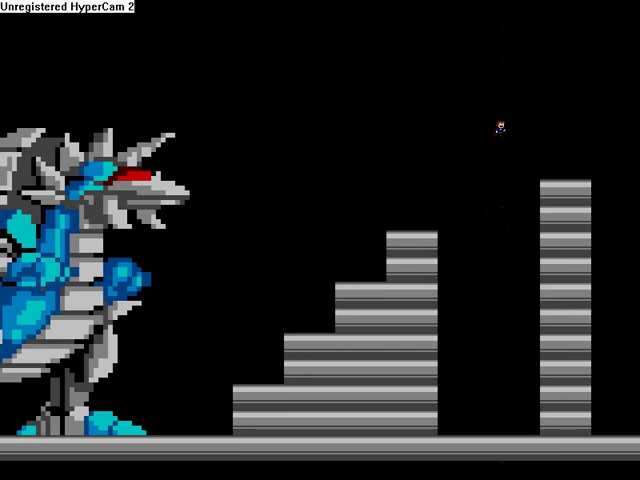
{"action": "key", "text": "shift"}
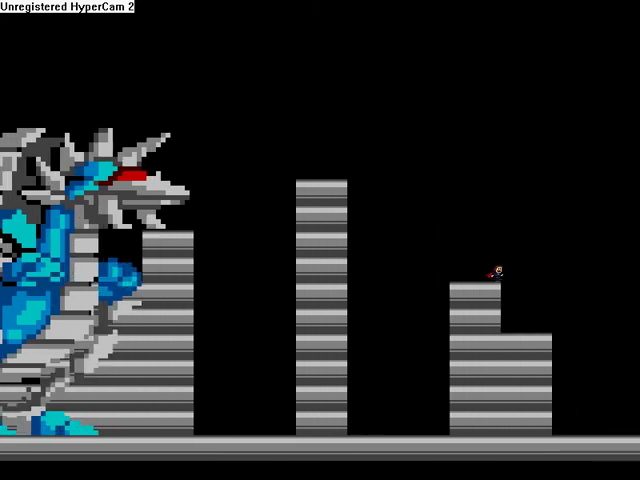
{"action": "key", "text": "shift"}
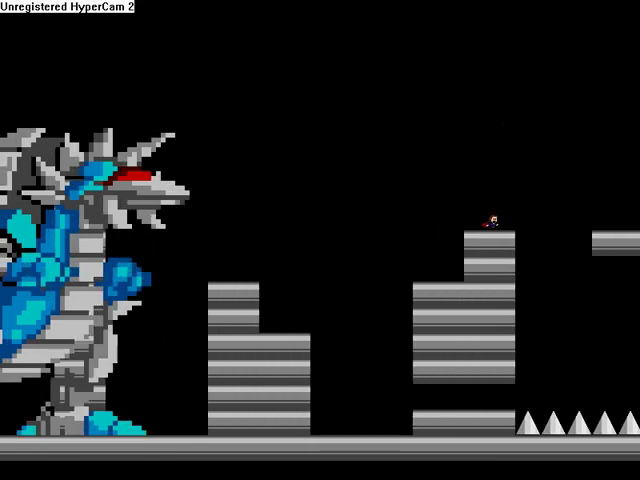
{"action": "key", "text": "shift"}
{"action": "key", "text": "shift"}
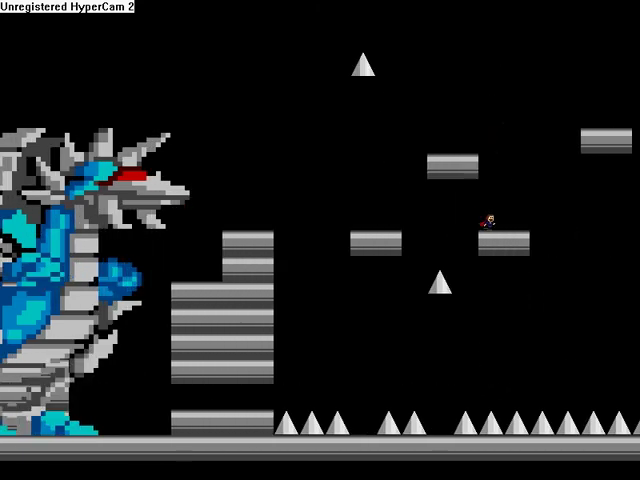
{"action": "key", "text": "shift"}
{"action": "key", "text": "shift"}
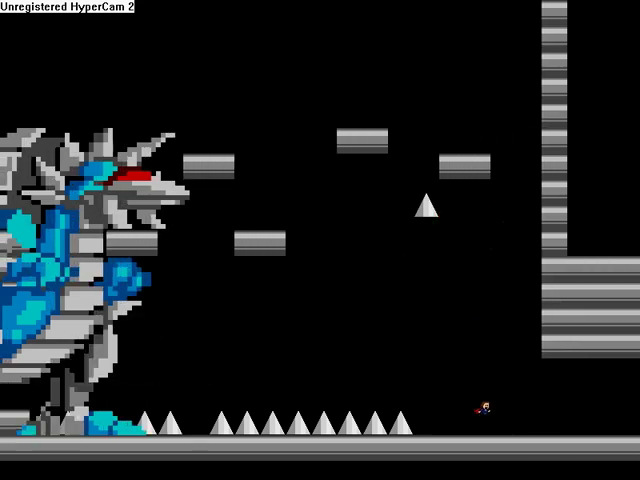
{"action": "key", "text": "shift"}
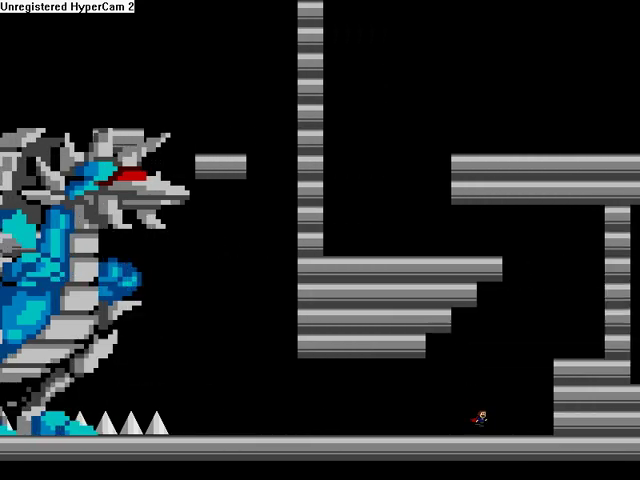
{"action": "key", "text": "shift"}
{"action": "key", "text": "Left"}
{"action": "key", "text": "Left"}
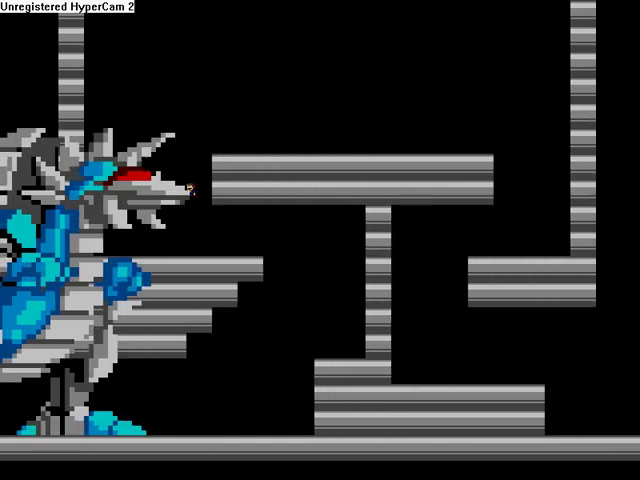
{"action": "key", "text": "r"}
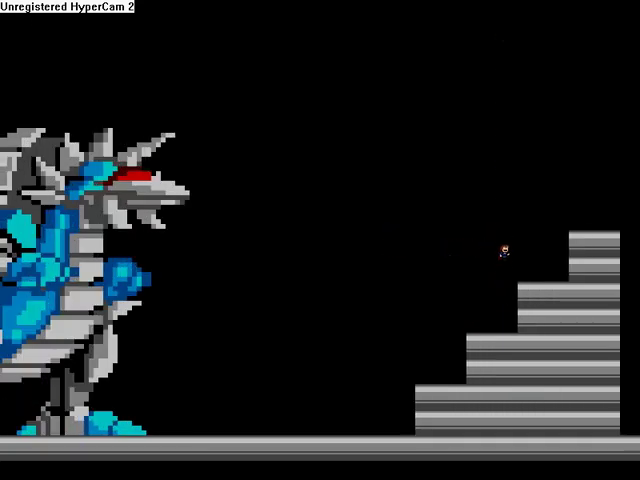
{"action": "key", "text": "shift"}
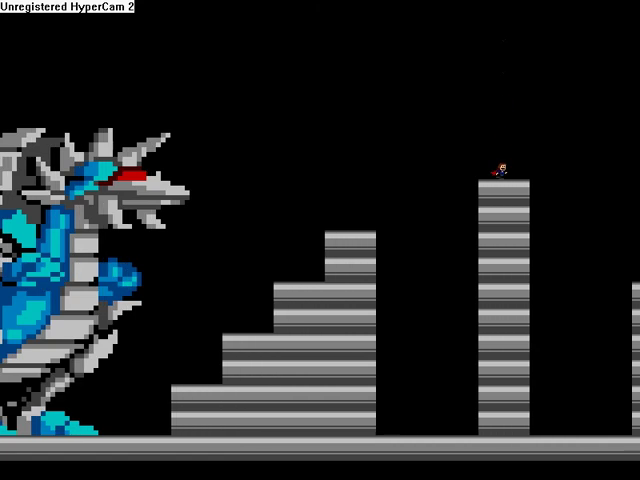
{"action": "key", "text": "shift"}
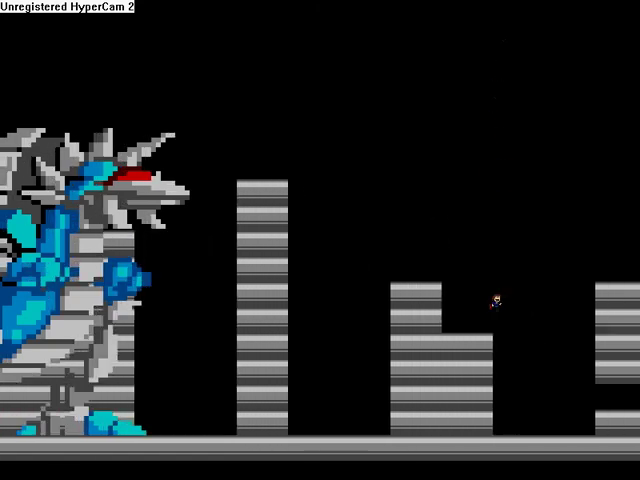
{"action": "key", "text": "shift"}
{"action": "key", "text": "shift"}
{"action": "key", "text": "shift"}
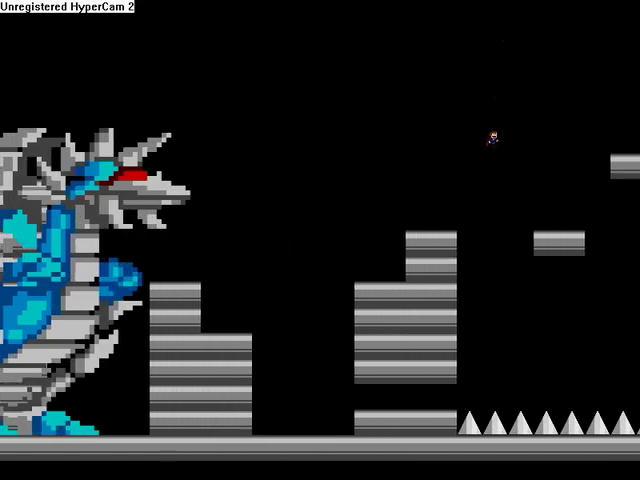
{"action": "key", "text": "shift"}
{"action": "key", "text": "shift"}
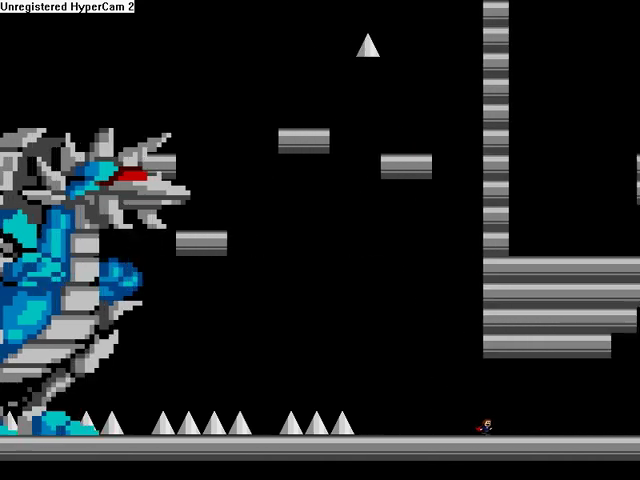
{"action": "key", "text": "shift"}
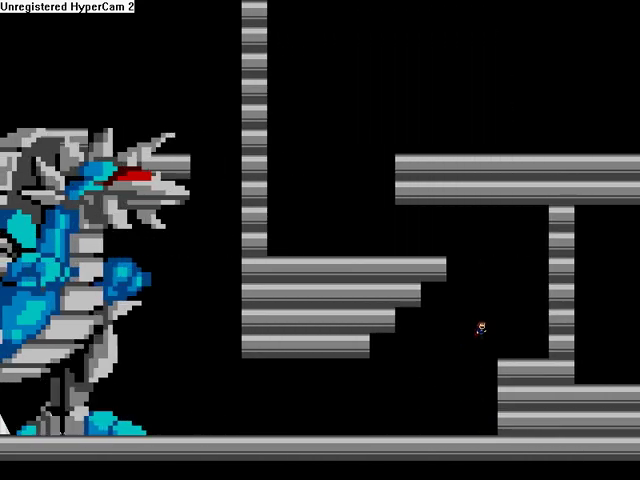
{"action": "key", "text": "Left"}
{"action": "key", "text": "shift"}
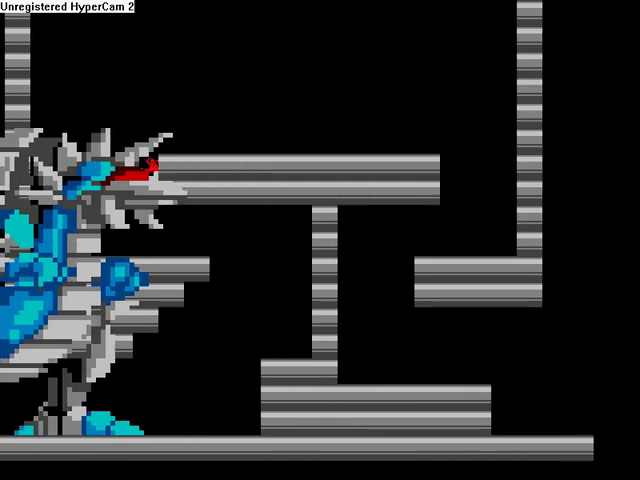
{"action": "key", "text": "r"}
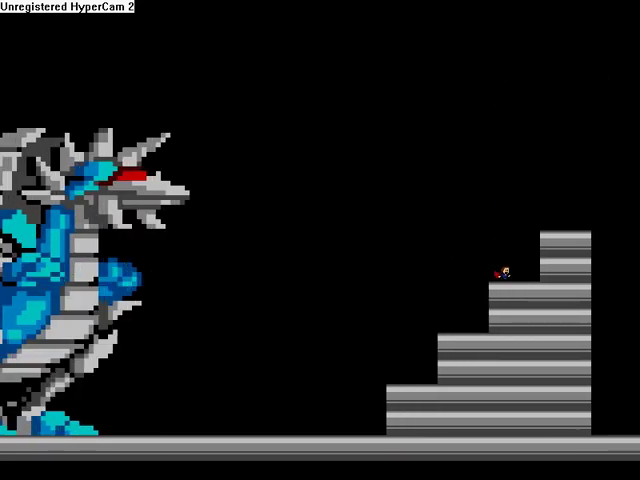
{"action": "key", "text": "shift"}
{"action": "key", "text": "Right"}
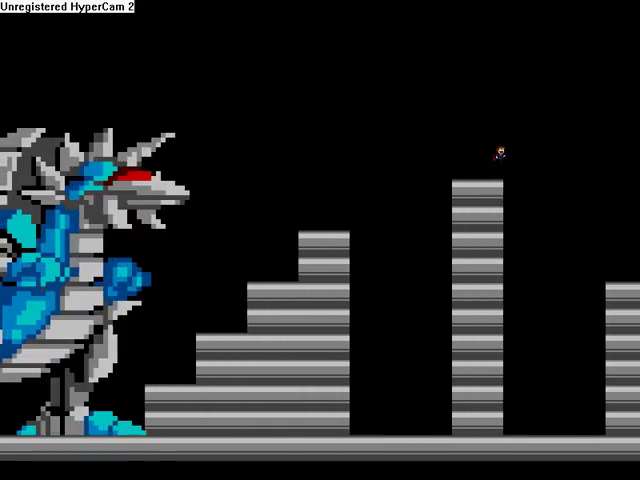
{"action": "key", "text": "shift"}
{"action": "key", "text": "shift"}
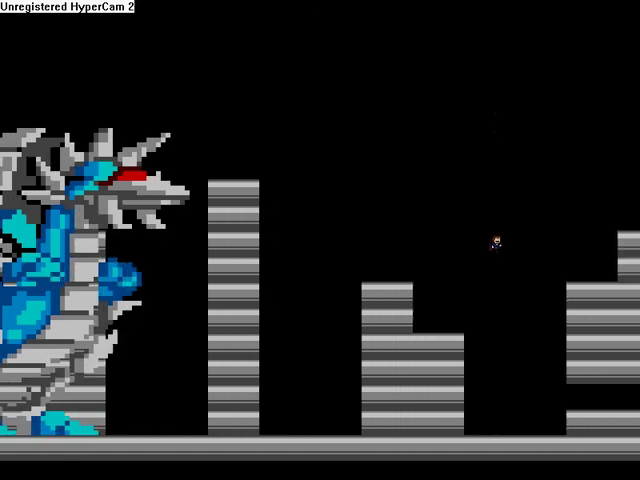
{"action": "key", "text": "shift"}
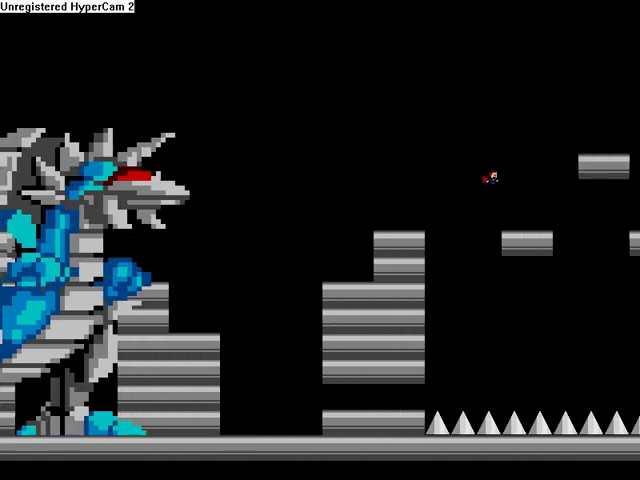
{"action": "key", "text": "shift"}
{"action": "key", "text": "Right"}
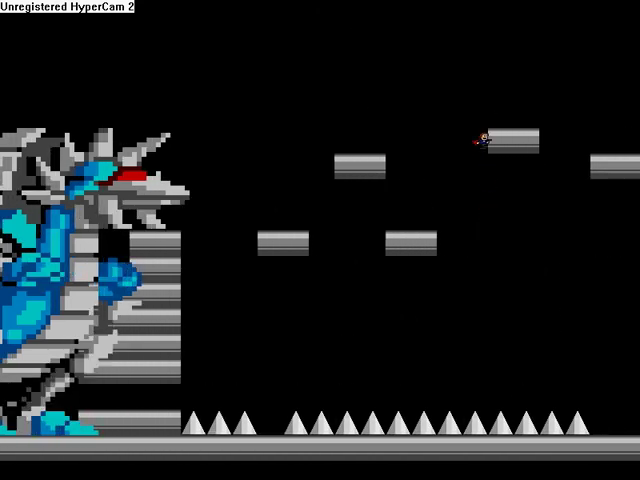
{"action": "key", "text": "shift"}
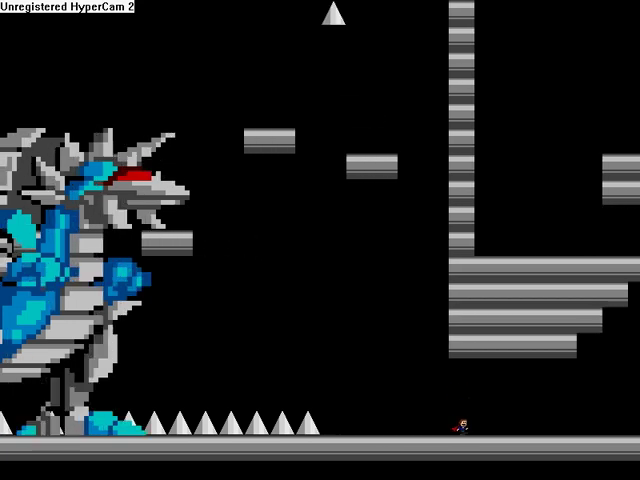
{"action": "key", "text": "shift"}
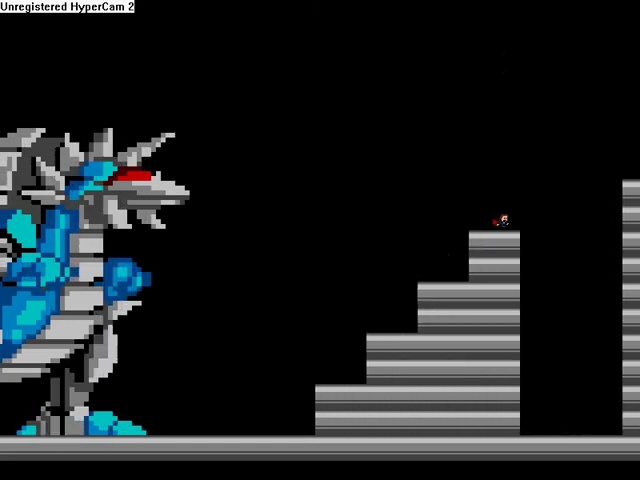
{"action": "key", "text": "shift"}
{"action": "key", "text": "shift"}
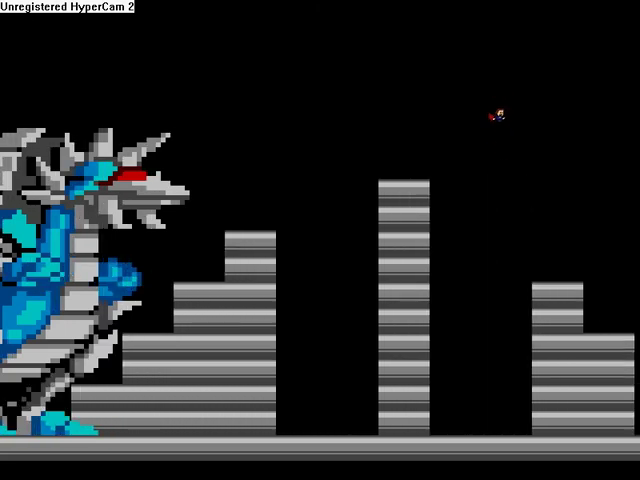
{"action": "key", "text": "shift"}
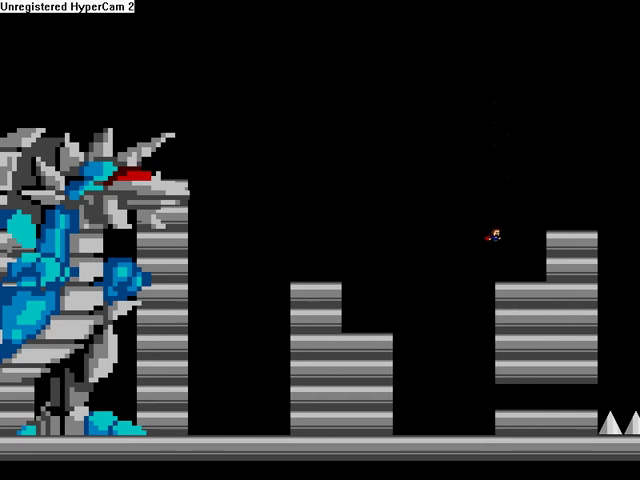
{"action": "key", "text": "shift"}
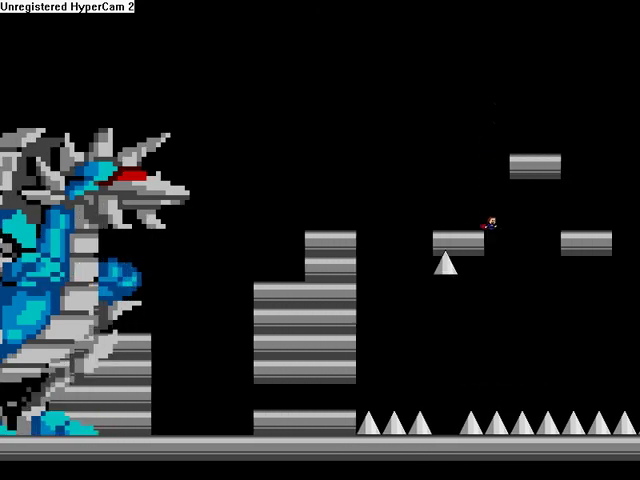
{"action": "key", "text": "shift"}
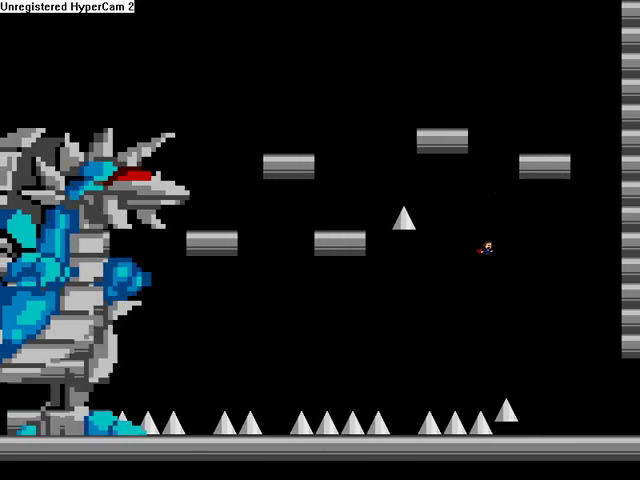
{"action": "key", "text": "r"}
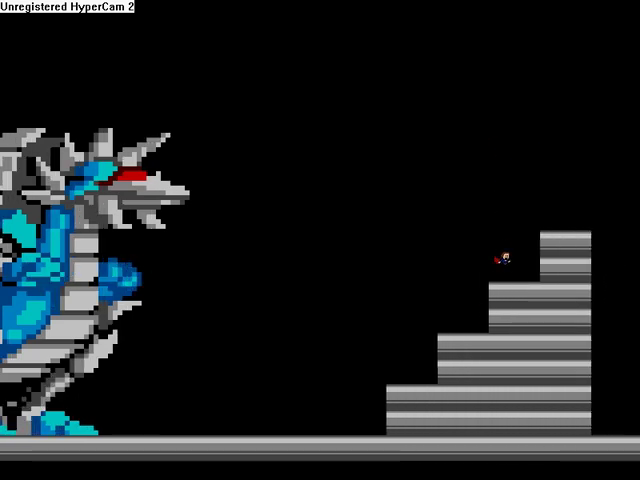
{"action": "key", "text": "shift"}
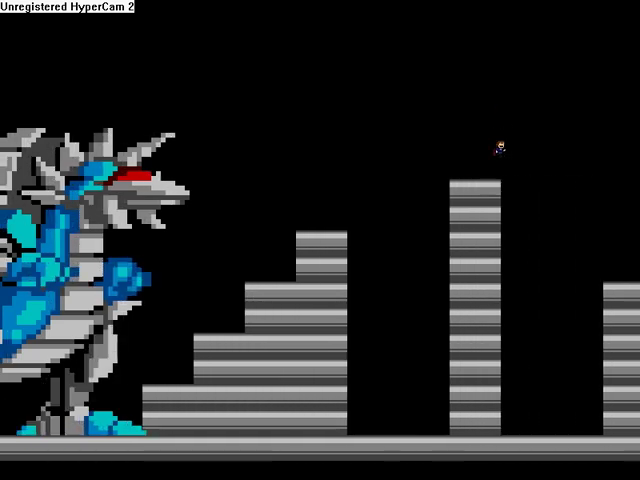
{"action": "key", "text": "shift"}
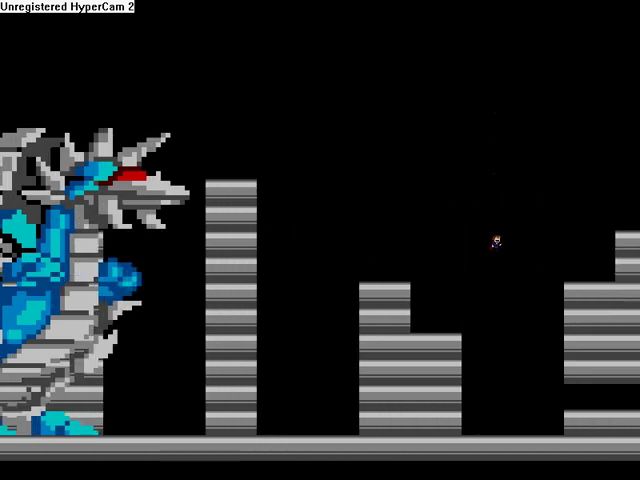
{"action": "key", "text": "shift"}
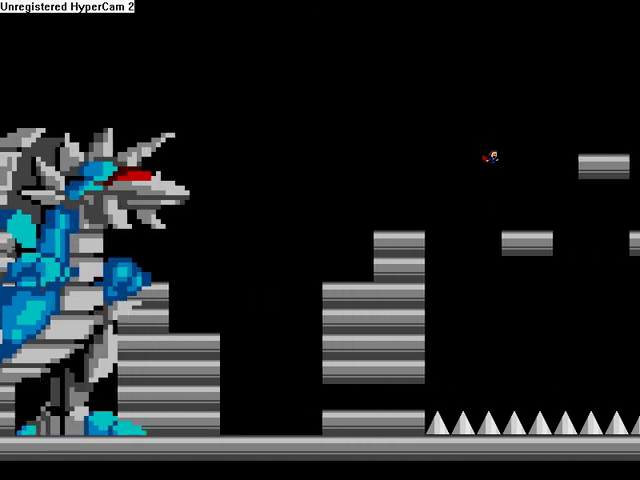
{"action": "key", "text": "shift"}
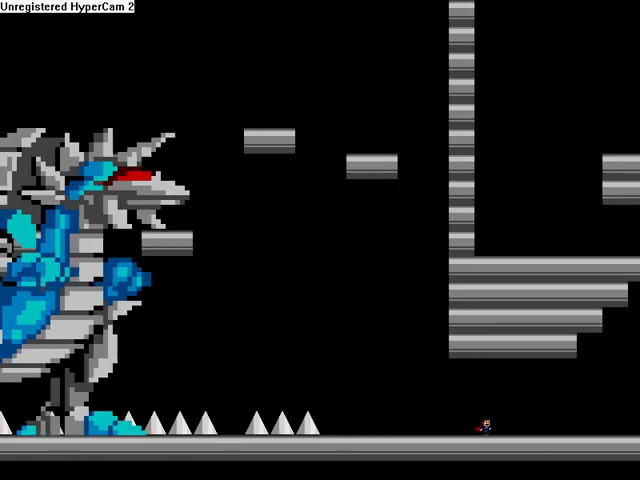
{"action": "key", "text": "shift"}
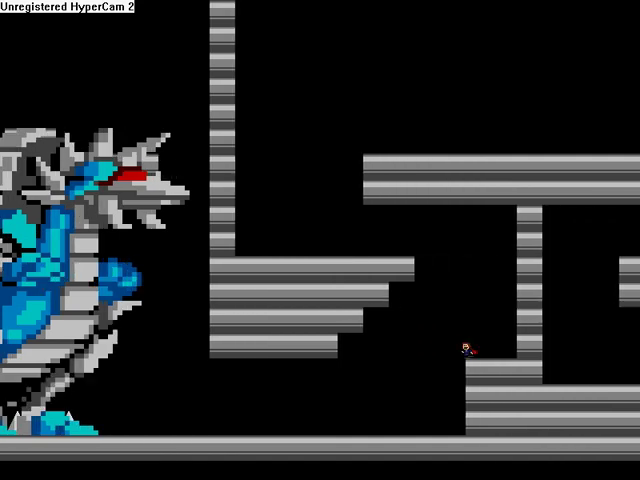
{"action": "key", "text": "shift"}
{"action": "key", "text": "Right"}
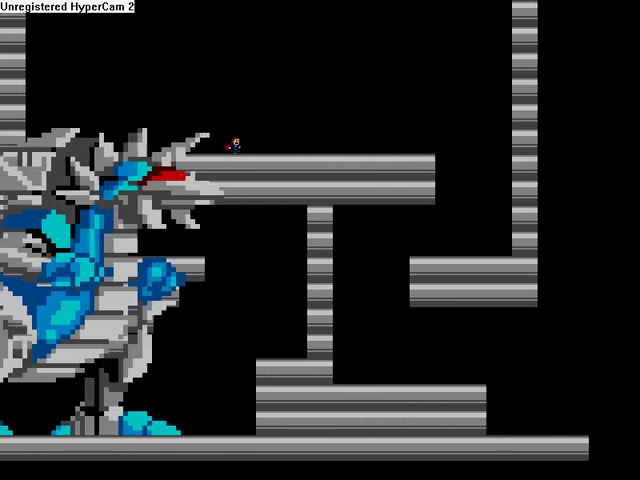
{"action": "key", "text": "shift"}
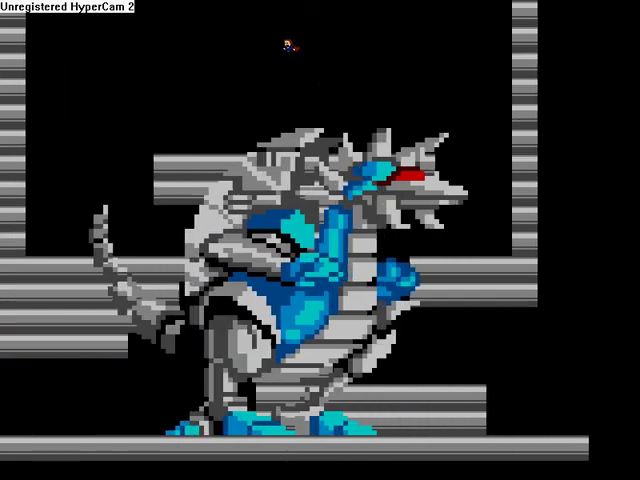
{"action": "key", "text": "Left"}
{"action": "key", "text": "Right"}
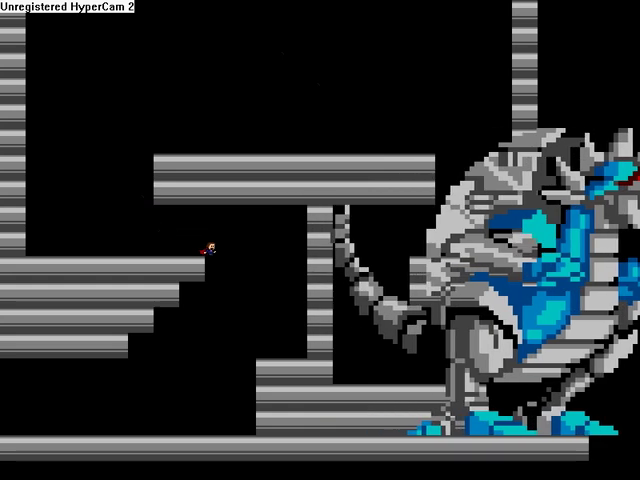
{"action": "key", "text": "Left"}
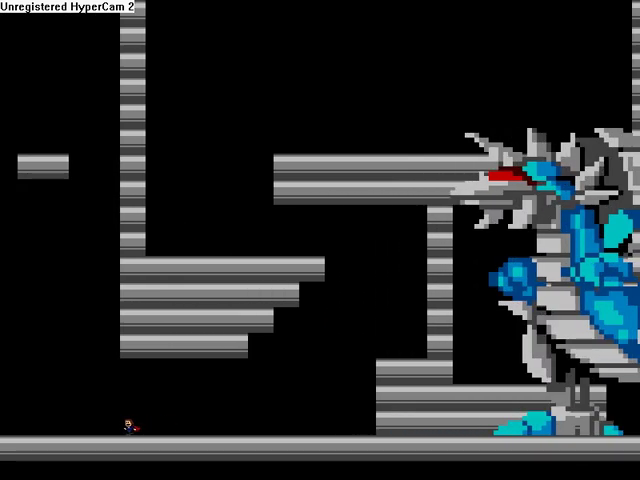
{"action": "key", "text": "shift"}
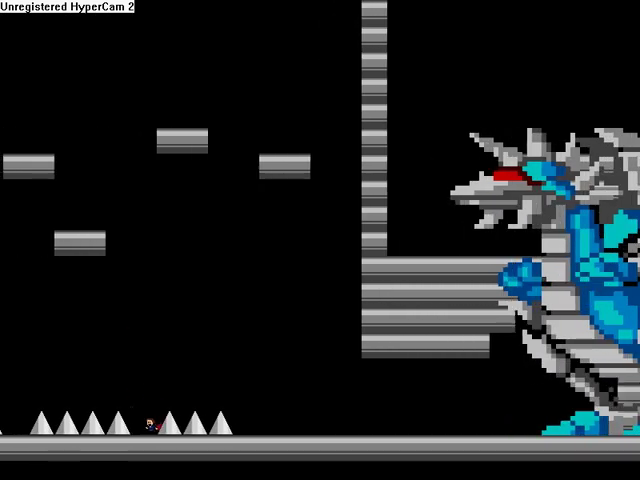
{"action": "key", "text": "shift"}
{"action": "key", "text": "Left"}
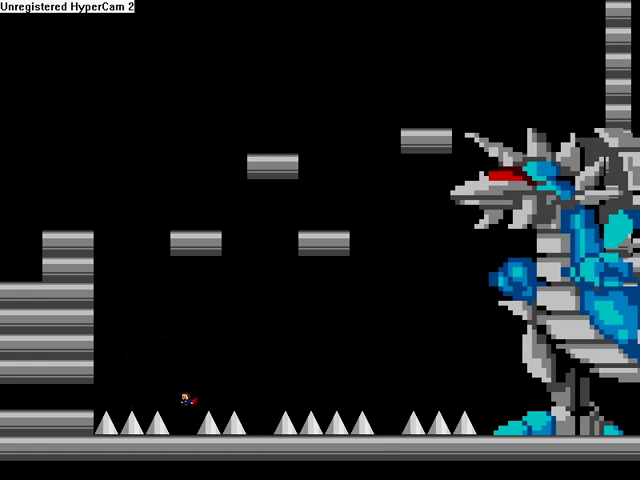
{"action": "key", "text": "shift"}
{"action": "key", "text": "Left"}
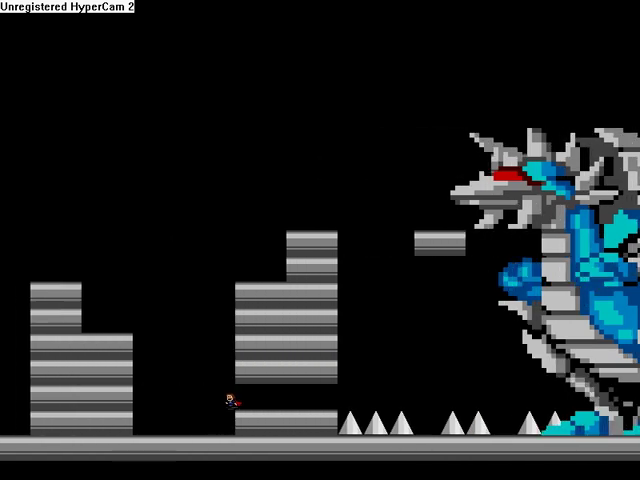
{"action": "key", "text": "shift"}
{"action": "key", "text": "shift"}
{"action": "key", "text": "shift"}
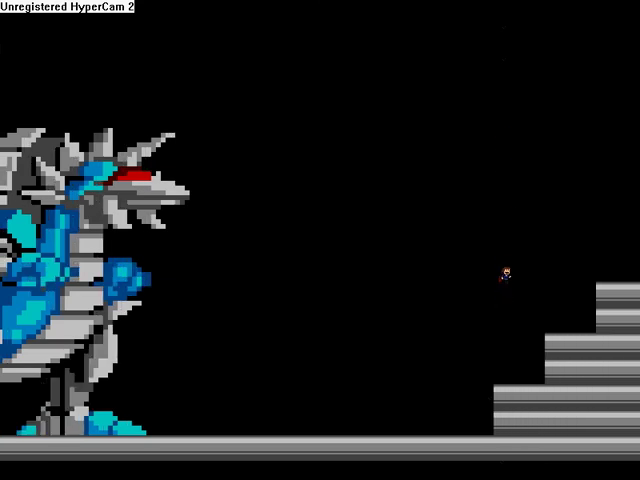
{"action": "key", "text": "shift"}
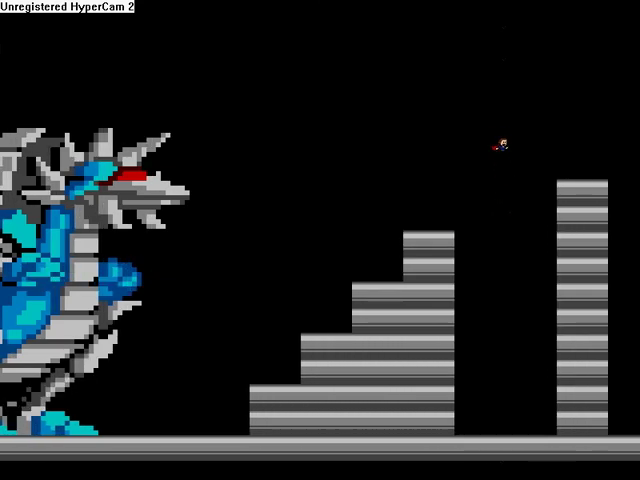
{"action": "key", "text": "Right"}
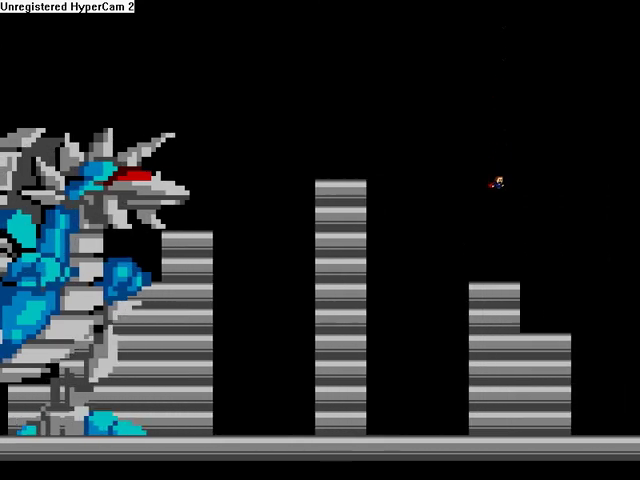
{"action": "key", "text": "shift"}
{"action": "key", "text": "shift"}
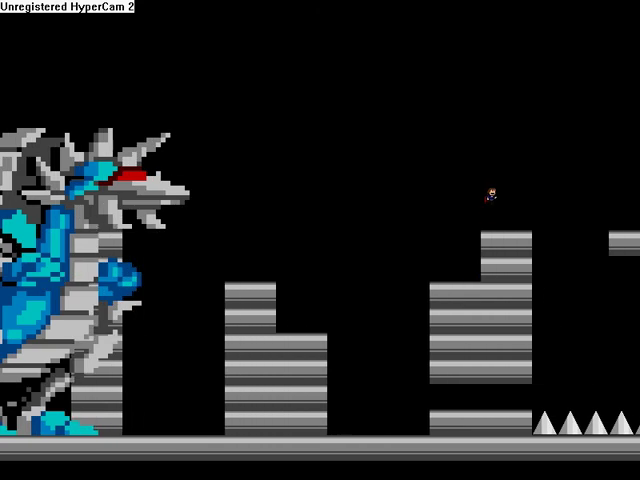
{"action": "key", "text": "Right"}
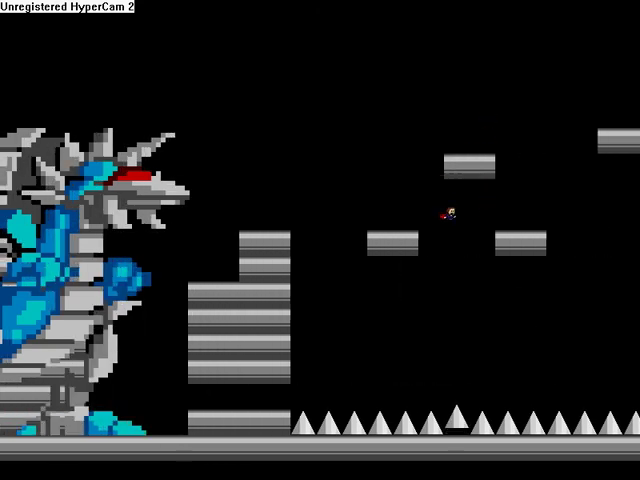
{"action": "key", "text": "shift"}
{"action": "key", "text": "shift"}
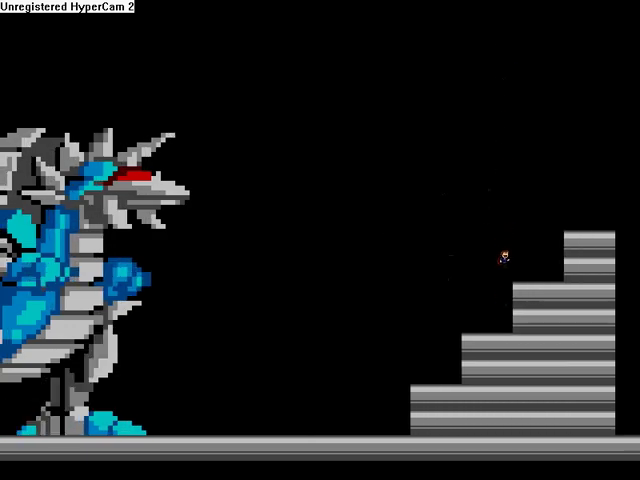
{"action": "key", "text": "Right"}
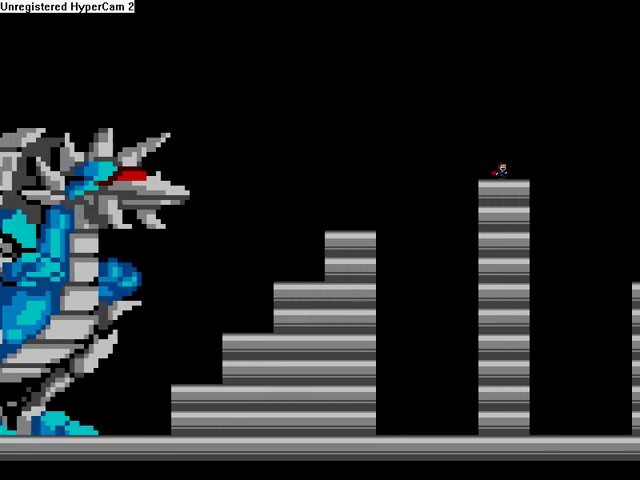
{"action": "key", "text": "z"}
{"action": "key", "text": "Right"}
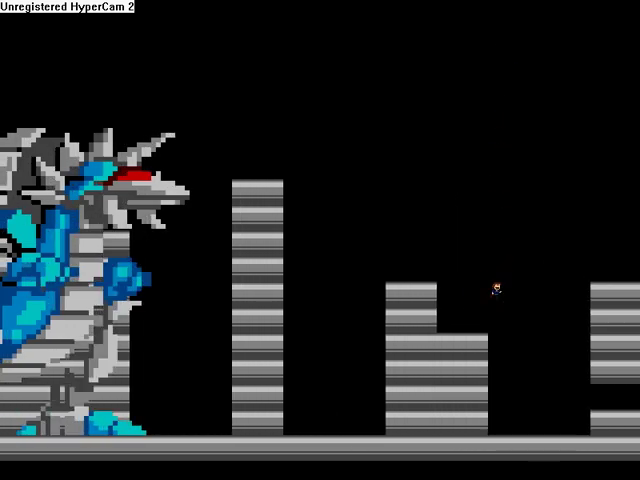
{"action": "key", "text": "z"}
{"action": "key", "text": "Right"}
{"action": "key", "text": "z"}
{"action": "key", "text": "z"}
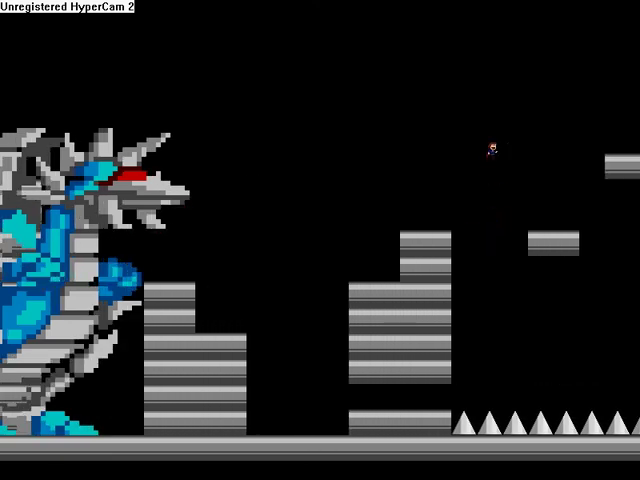
{"action": "key", "text": "Right"}
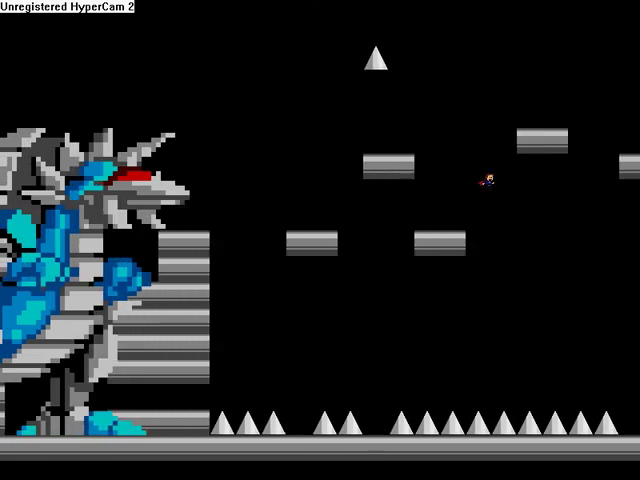
{"action": "key", "text": "Right"}
{"action": "key", "text": "r"}
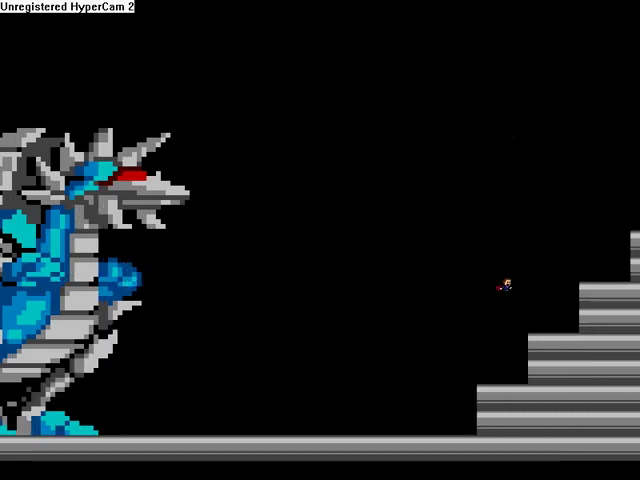
{"action": "key", "text": "Right"}
{"action": "key", "text": "shift"}
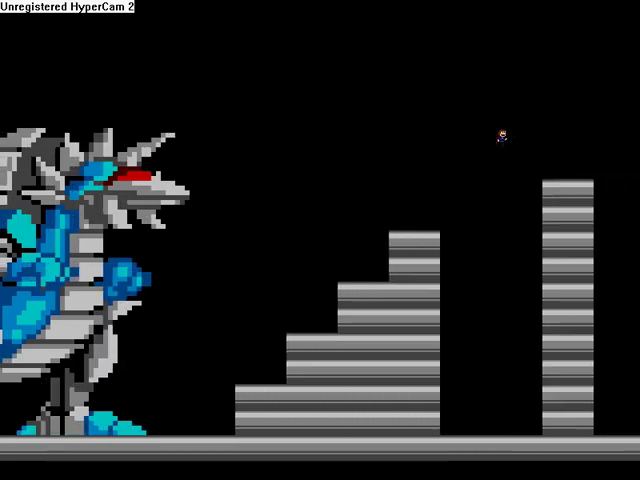
{"action": "key", "text": "shift"}
{"action": "key", "text": "Right"}
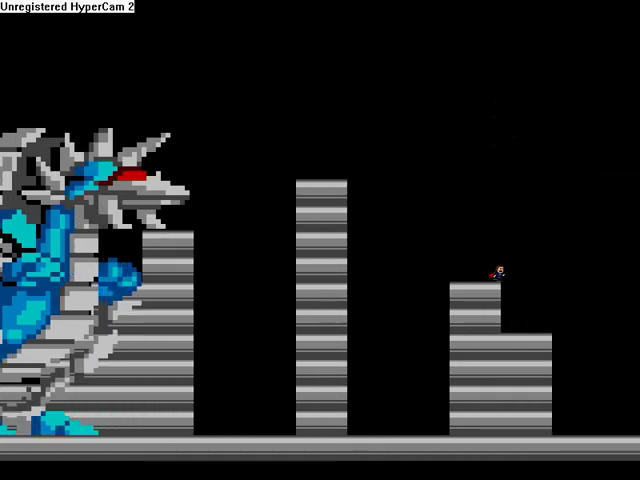
{"action": "key", "text": "shift"}
{"action": "key", "text": "Right"}
{"action": "key", "text": "shift"}
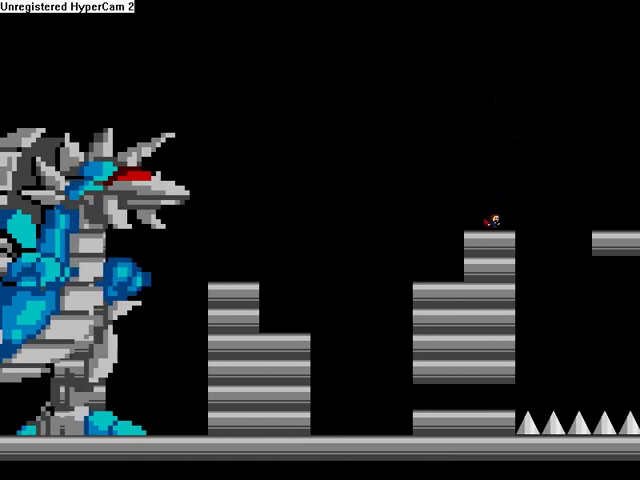
{"action": "key", "text": "shift"}
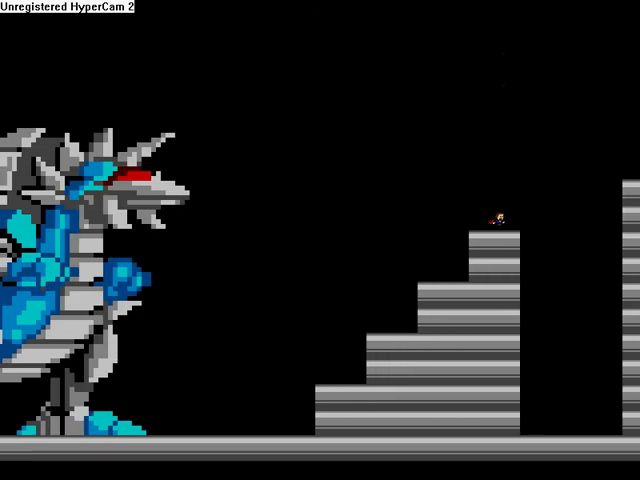
{"action": "key", "text": "shift"}
{"action": "key", "text": "shift"}
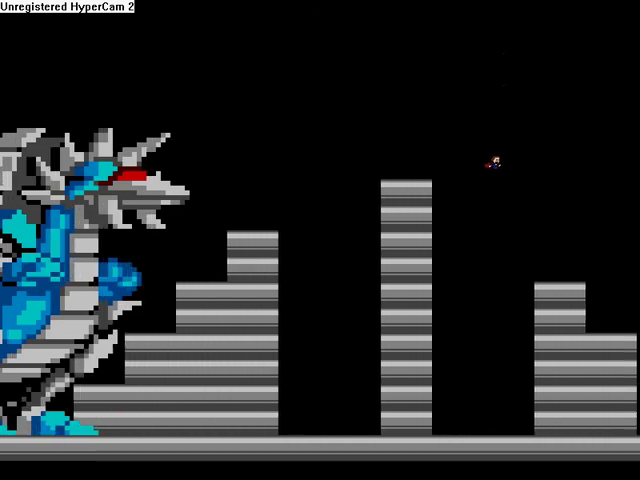
{"action": "key", "text": "shift"}
{"action": "key", "text": "shift"}
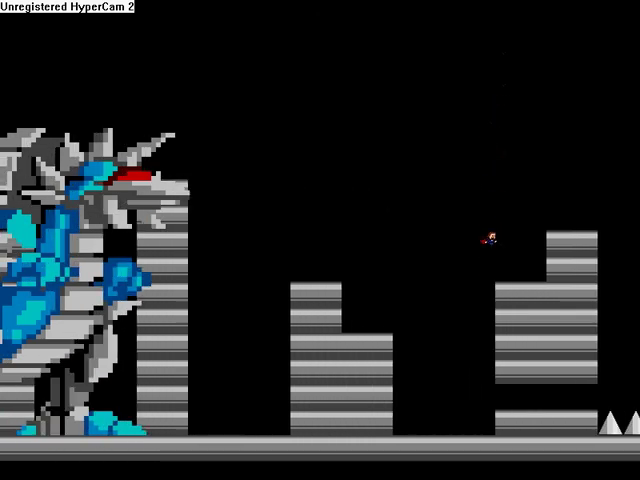
{"action": "key", "text": "shift"}
{"action": "key", "text": "shift"}
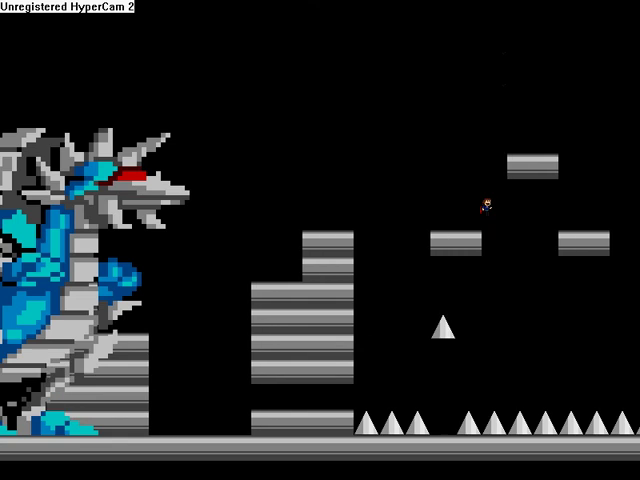
{"action": "key", "text": "shift"}
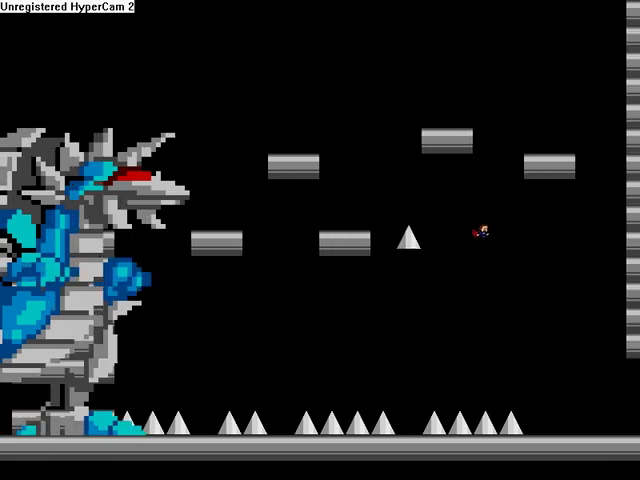
{"action": "key", "text": "r"}
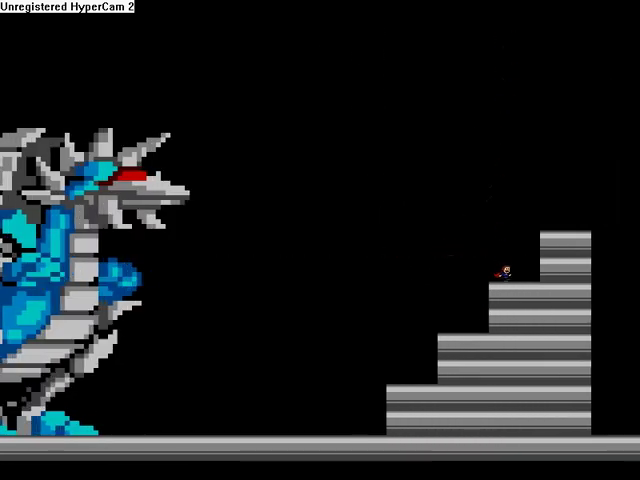
{"action": "key", "text": "shift"}
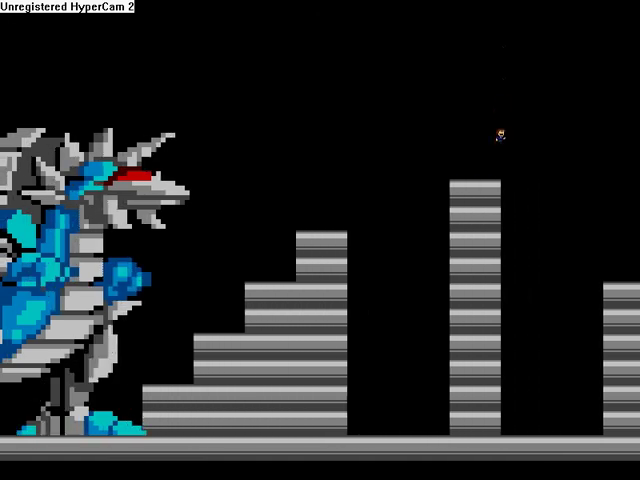
{"action": "key", "text": "shift"}
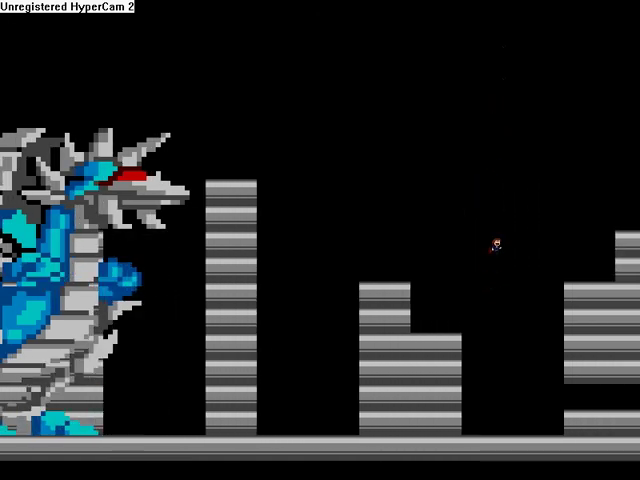
{"action": "key", "text": "shift"}
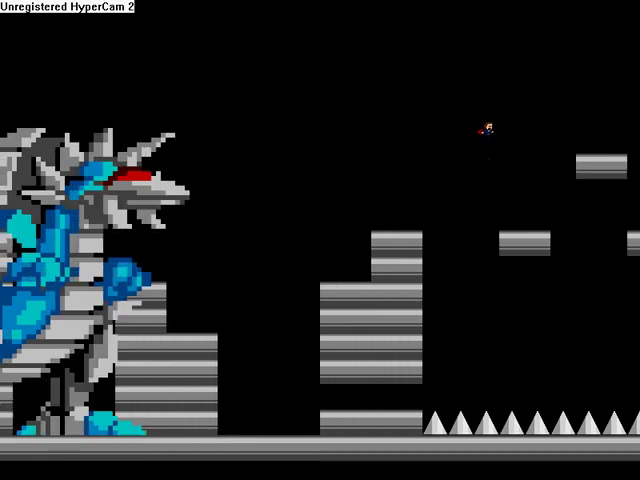
{"action": "key", "text": "shift"}
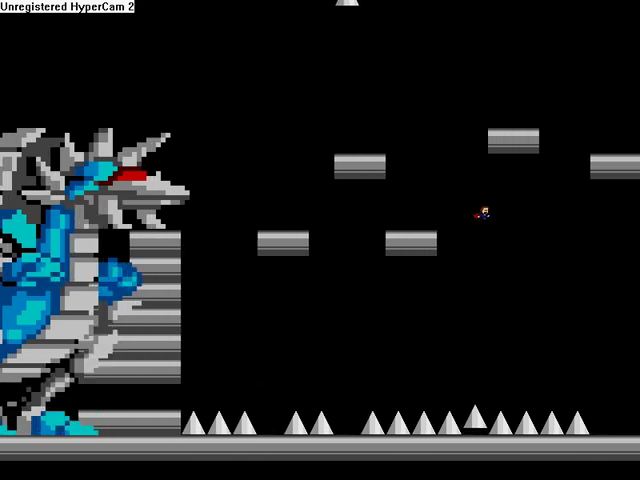
{"action": "key", "text": "r"}
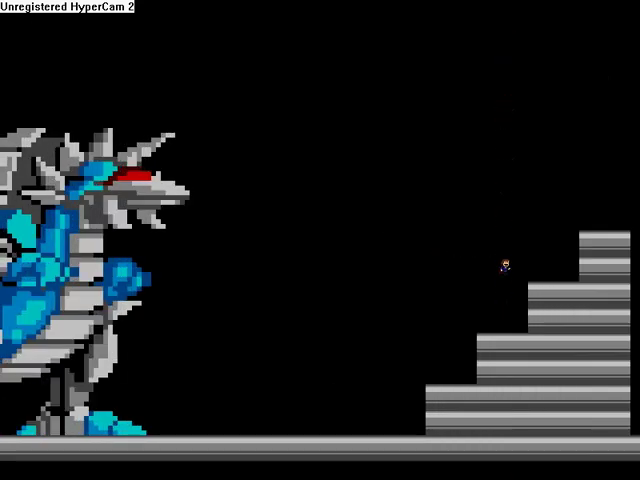
{"action": "key", "text": "shift"}
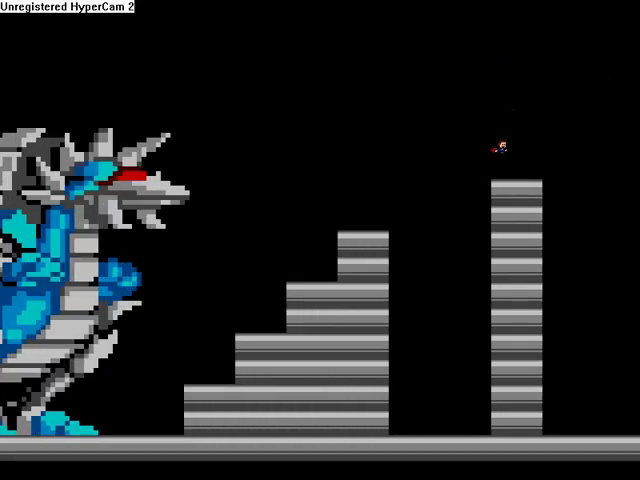
{"action": "key", "text": "shift"}
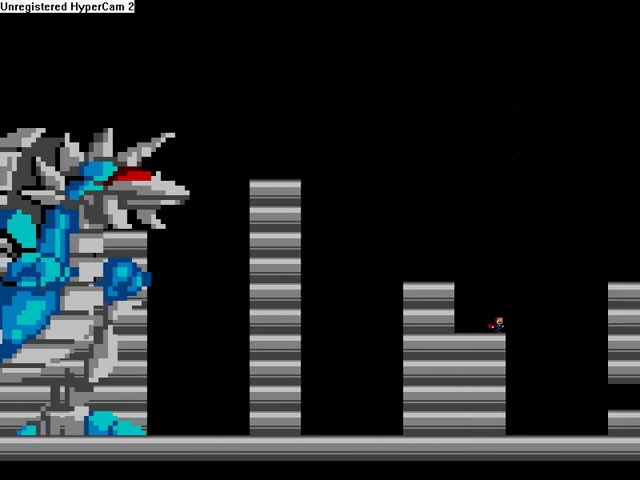
{"action": "key", "text": "shift"}
{"action": "key", "text": "shift"}
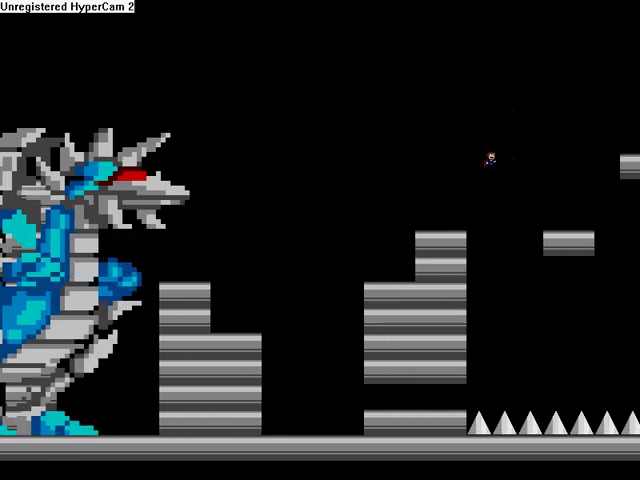
{"action": "key", "text": "shift"}
{"action": "key", "text": "shift"}
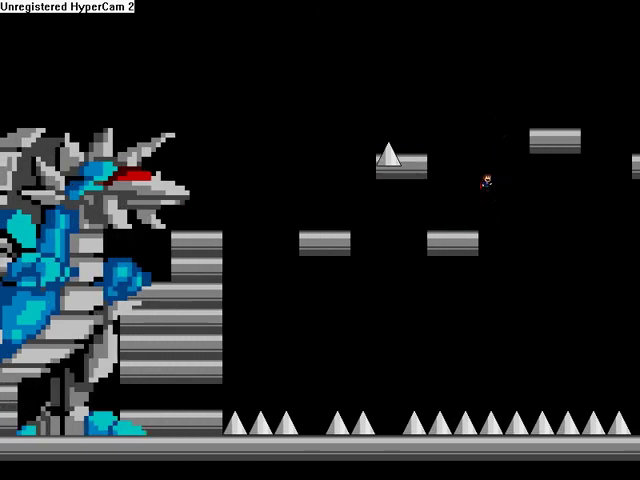
{"action": "key", "text": "shift"}
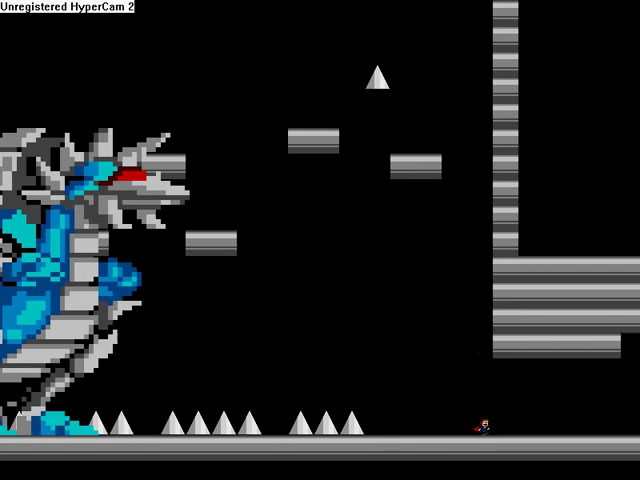
{"action": "key", "text": "shift"}
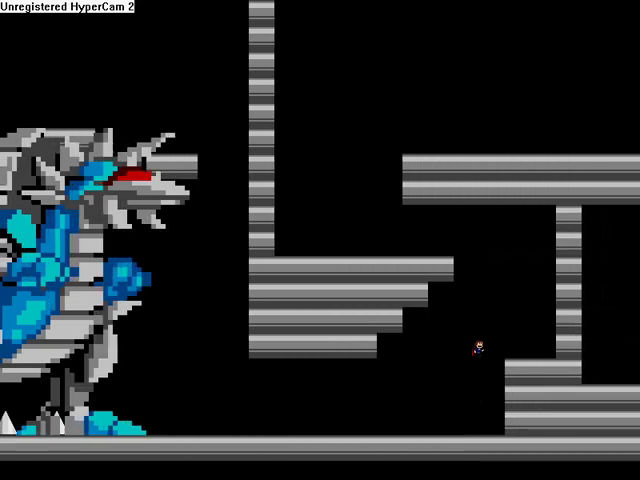
{"action": "key", "text": "shift"}
{"action": "key", "text": "shift"}
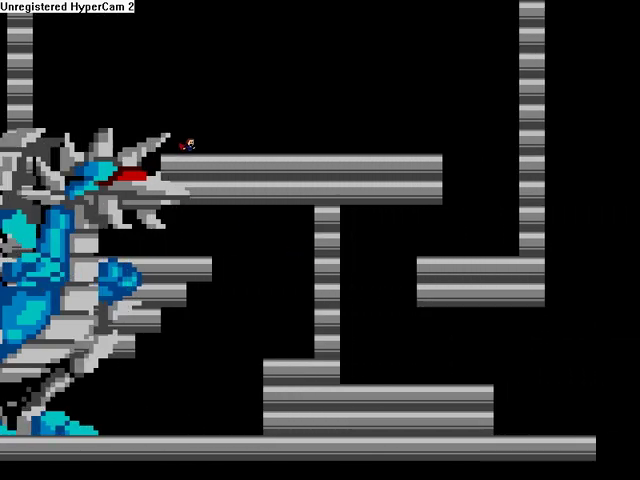
{"action": "key", "text": "Right"}
{"action": "key", "text": "shift"}
{"action": "key", "text": "Left"}
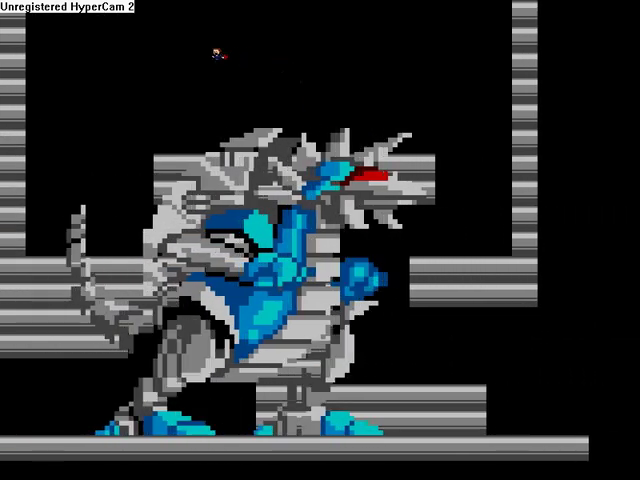
{"action": "key", "text": "Right"}
{"action": "key", "text": "Left"}
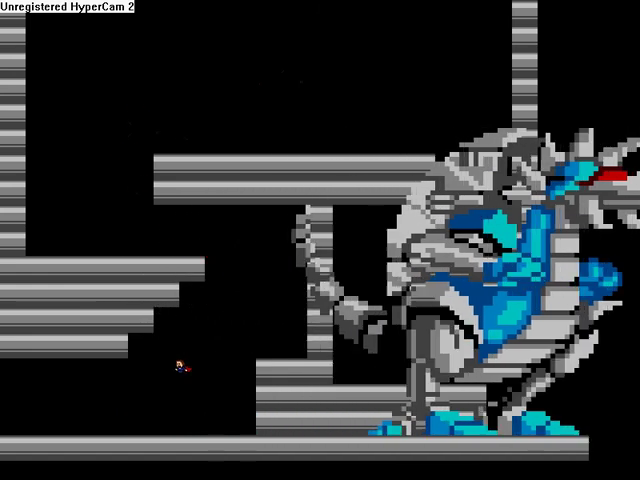
{"action": "key", "text": "Left"}
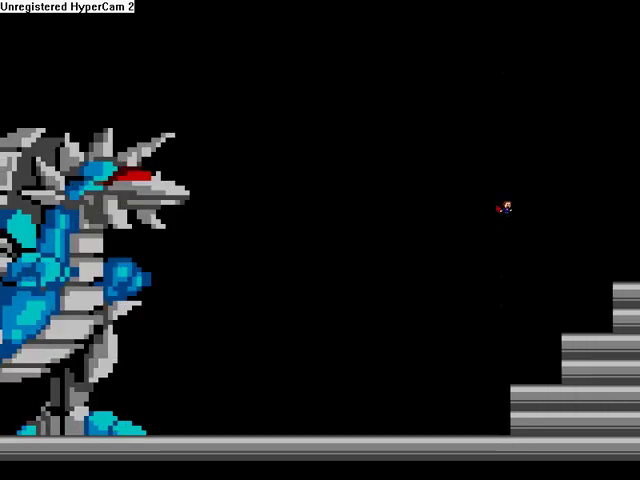
{"action": "key", "text": "Right"}
{"action": "key", "text": "shift"}
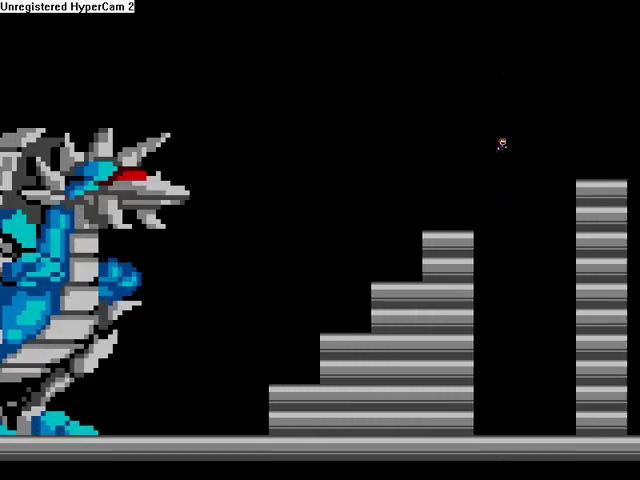
{"action": "key", "text": "shift"}
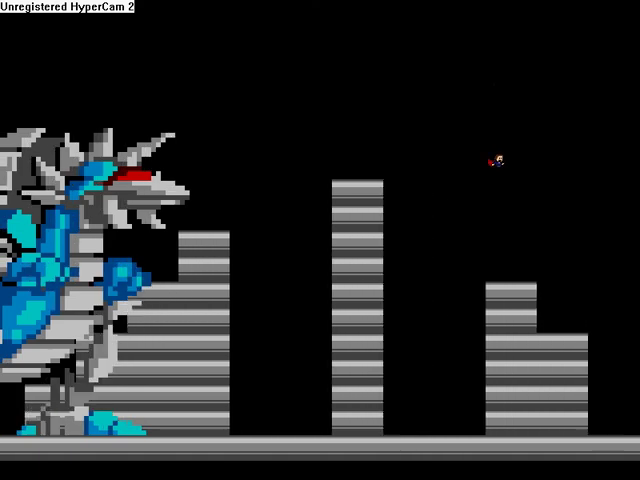
{"action": "key", "text": "shift"}
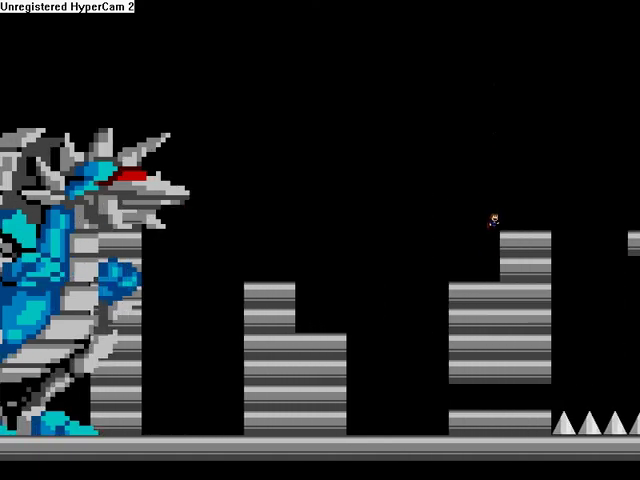
{"action": "key", "text": "shift"}
{"action": "key", "text": "shift"}
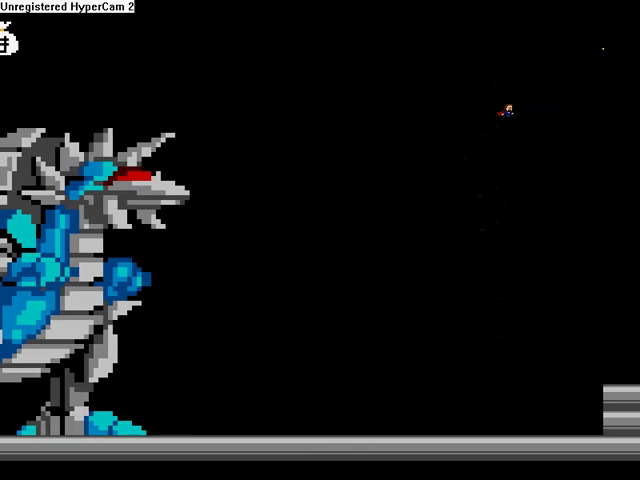
{"action": "key", "text": "Right"}
{"action": "key", "text": "shift"}
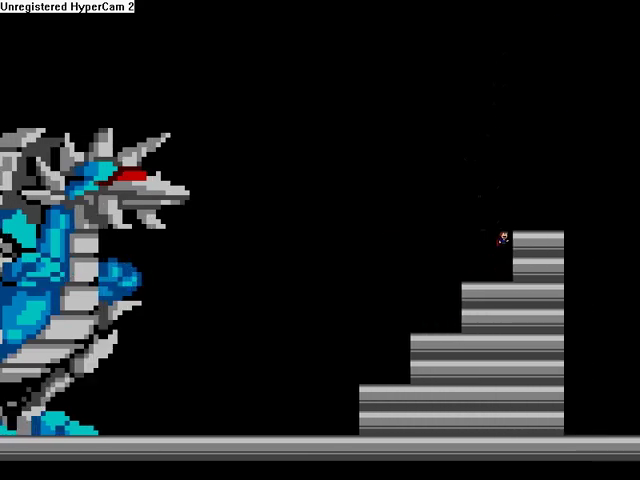
{"action": "key", "text": "shift"}
{"action": "key", "text": "shift"}
{"action": "key", "text": "Right"}
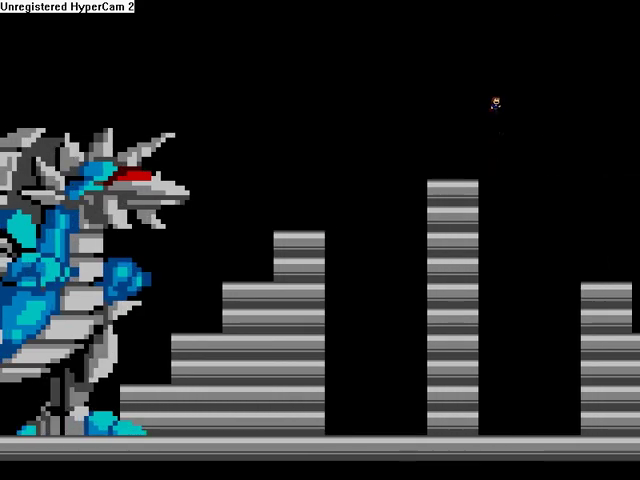
{"action": "key", "text": "shift"}
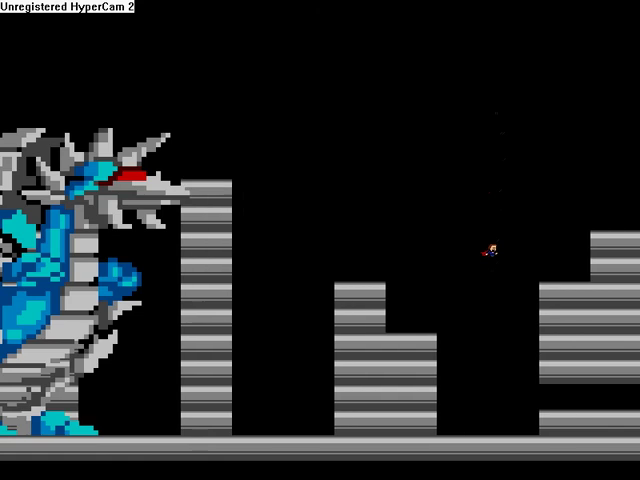
{"action": "key", "text": "Right"}
{"action": "key", "text": "shift"}
{"action": "key", "text": "Right"}
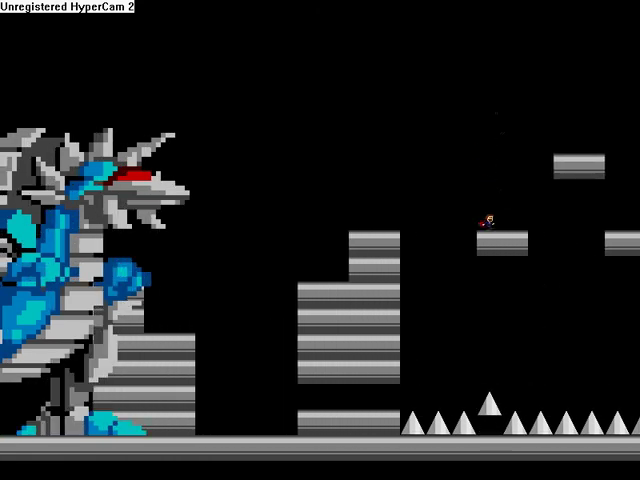
{"action": "key", "text": "shift"}
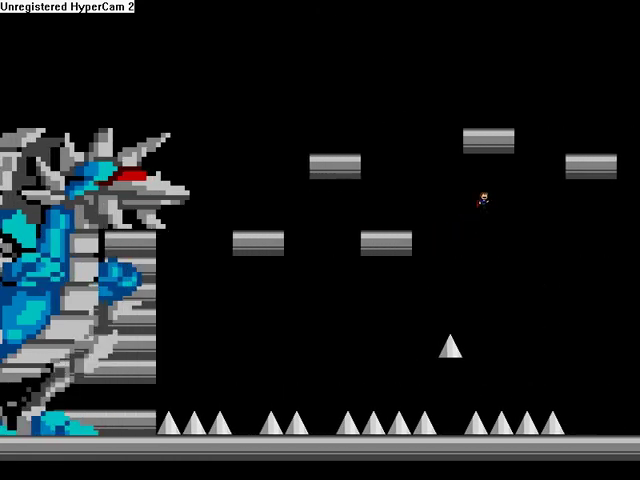